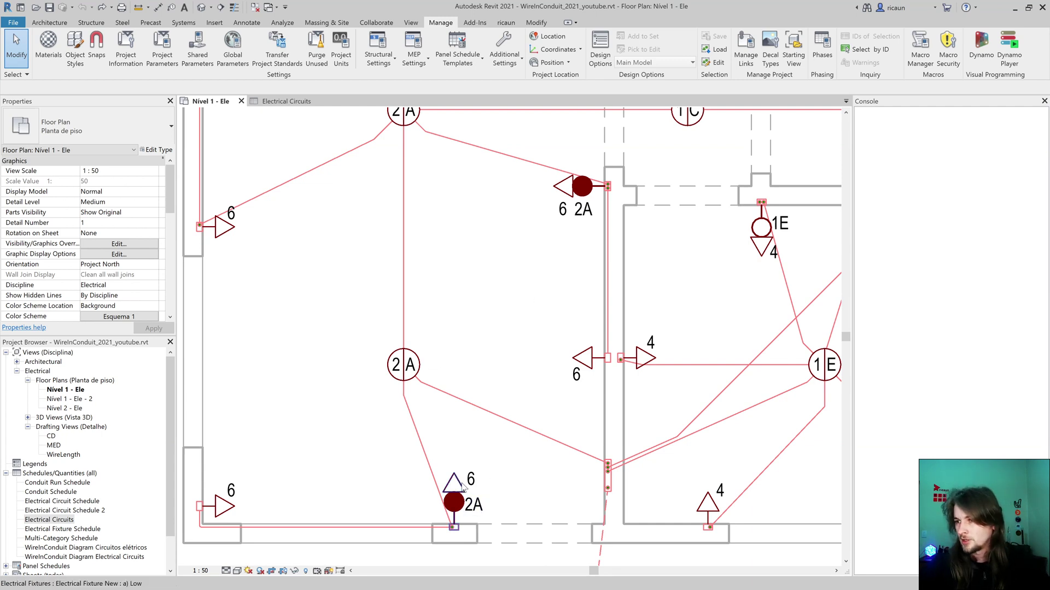
Step: Select the fixture below the lower 2A tag and bring up circuit 6's connection type choices
{"action": "left_click", "coordinate": [453, 525]}
{"action": "left_click", "coordinate": [637, 22]}
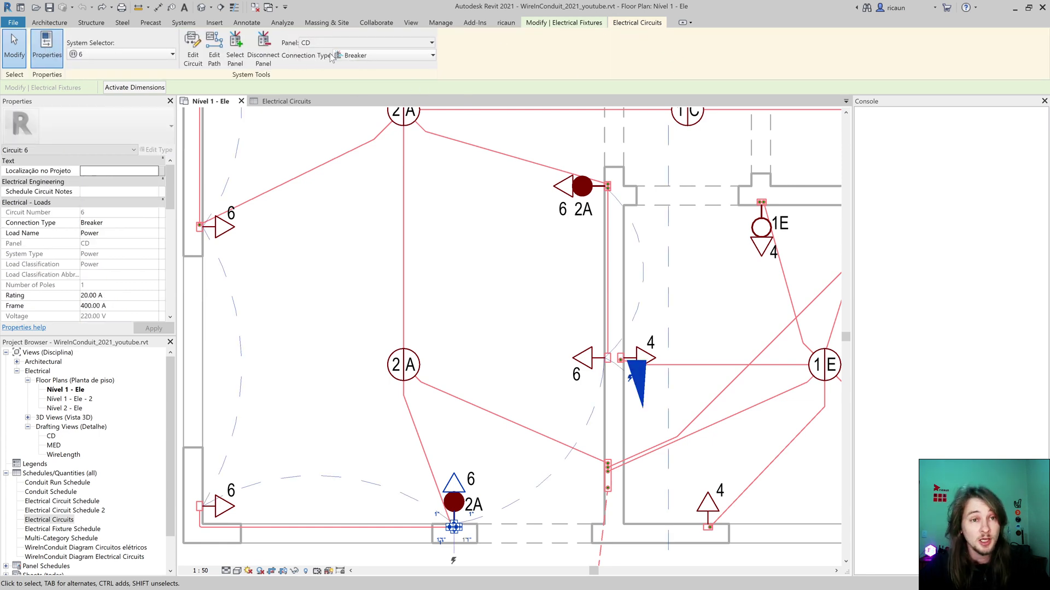
{"action": "left_click", "coordinate": [388, 57]}
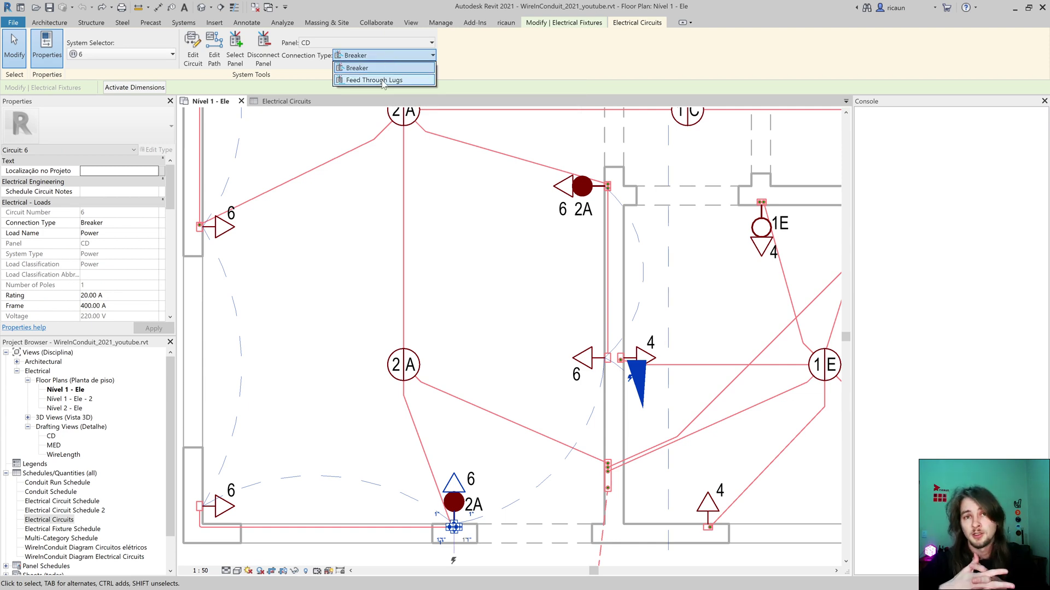
Step: Set circuit 6's connection type to Feed Through Lugs and enable feed-through lugs on the panel
{"action": "left_click", "coordinate": [362, 80]}
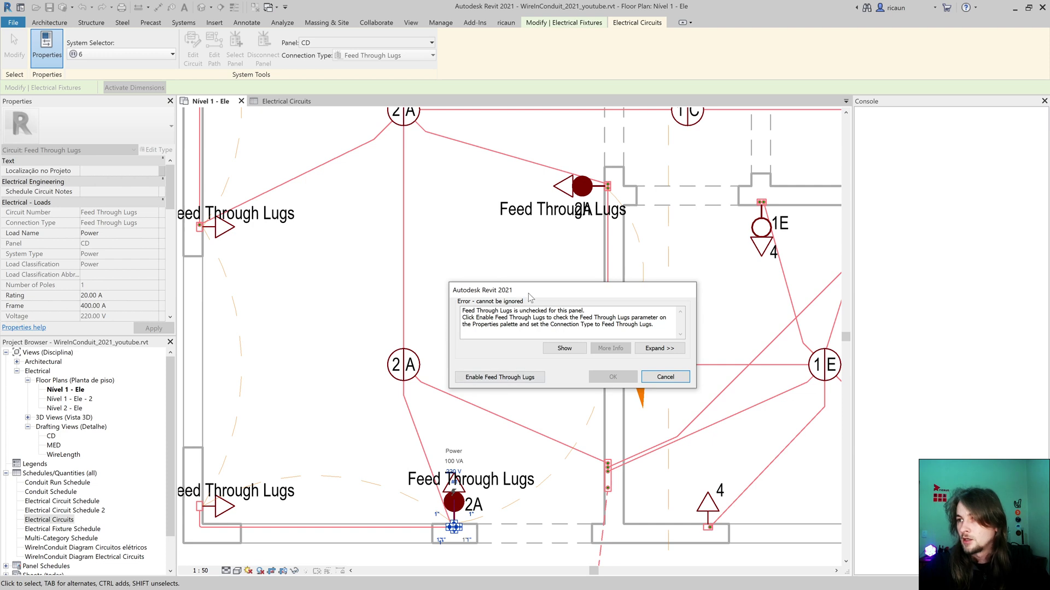
{"action": "left_click_drag", "start_coordinate": [527, 297], "coordinate": [447, 248]}
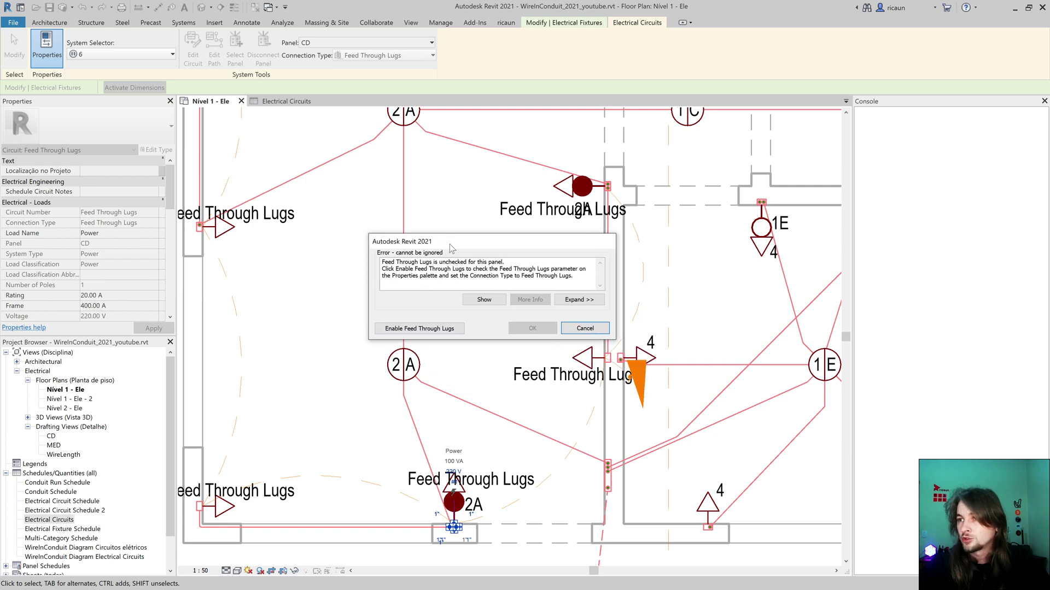
{"action": "left_click", "coordinate": [410, 333]}
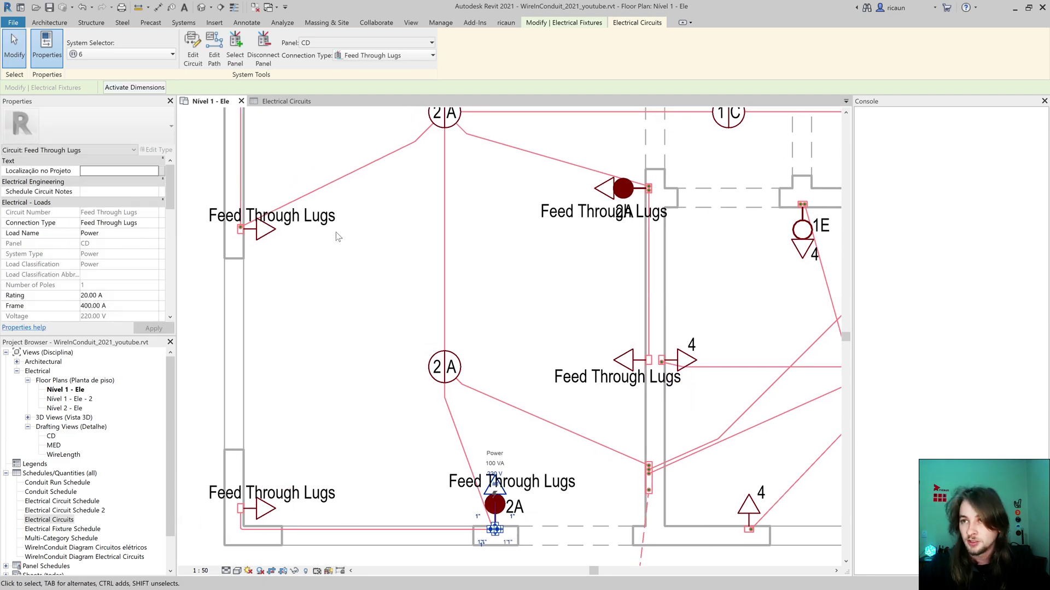
Step: Move the upper-left Feed Through Lugs tag to the right of its fixture
{"action": "left_click", "coordinate": [366, 228]}
{"action": "left_click_drag", "start_coordinate": [385, 237], "coordinate": [458, 254]}
{"action": "left_click", "coordinate": [330, 317]}
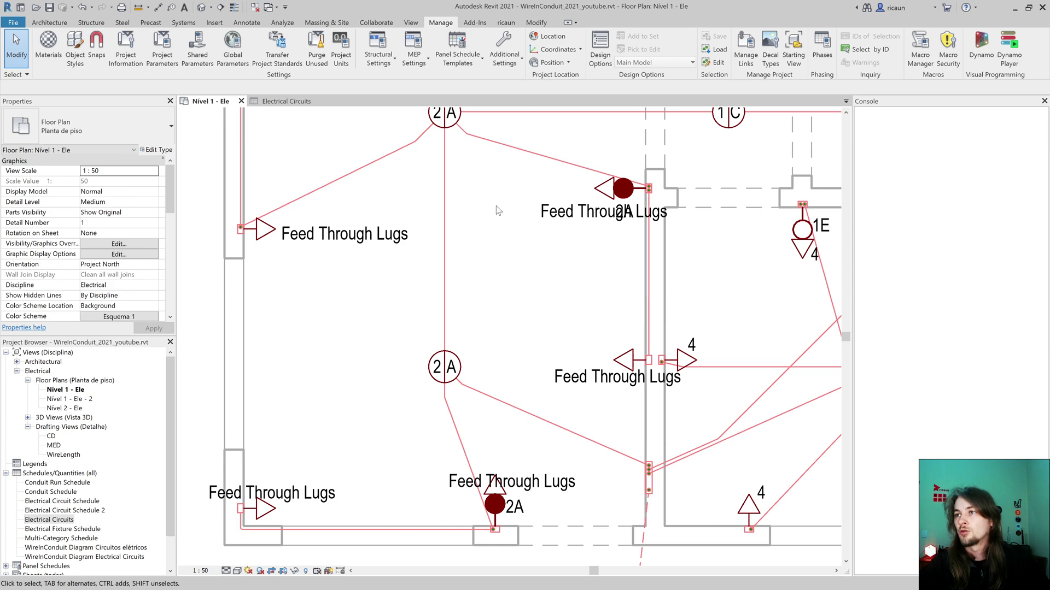
{"action": "key", "text": "e"}
{"action": "key", "text": "s"}
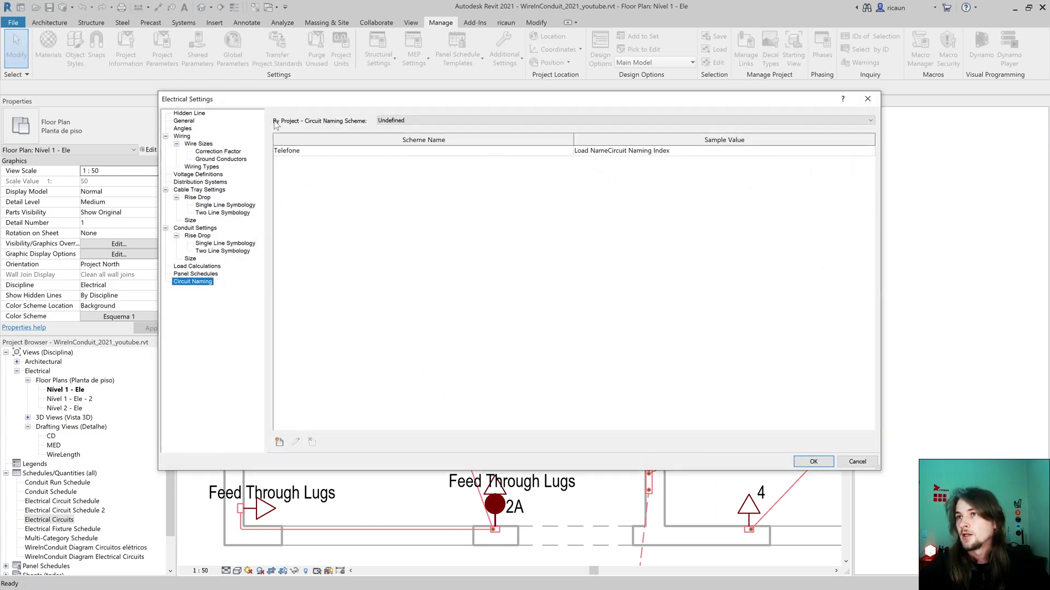
Step: Delete the Telefone circuit naming scheme
{"action": "left_click", "coordinate": [422, 150]}
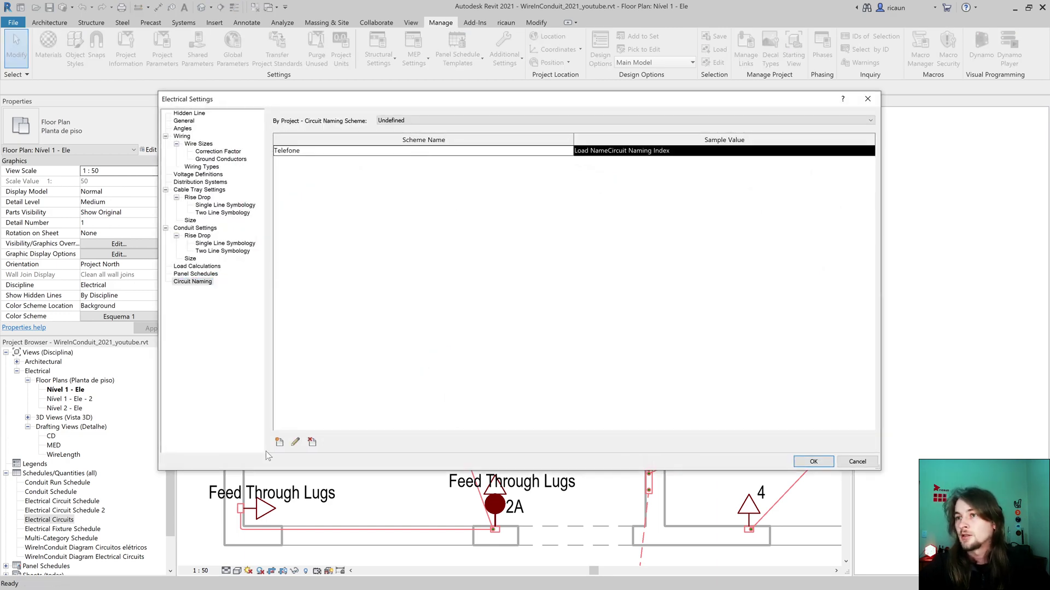
{"action": "left_click", "coordinate": [312, 441]}
{"action": "left_click", "coordinate": [552, 310]}
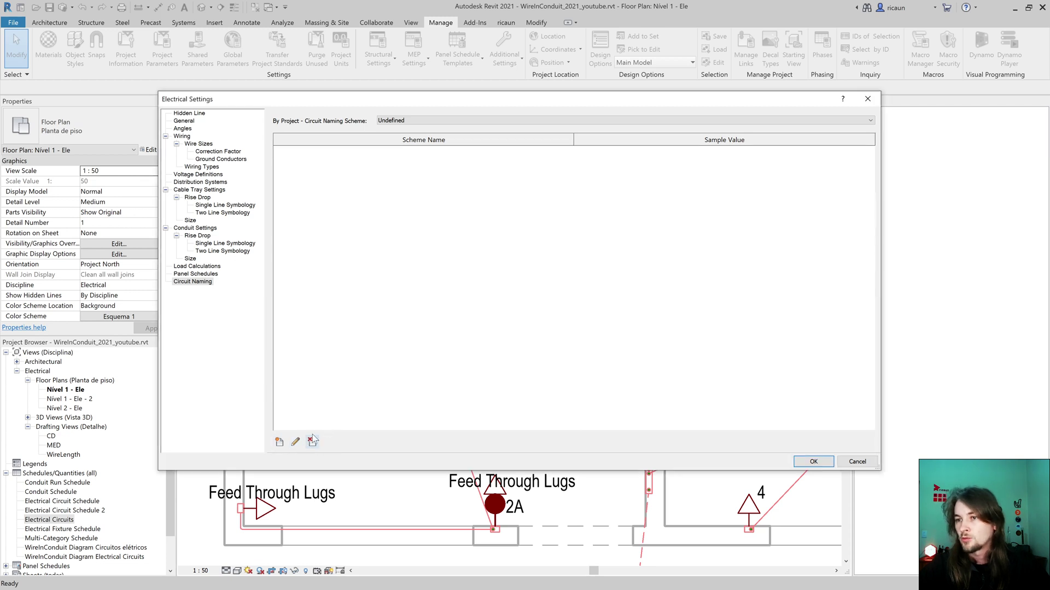
Step: Start a new naming scheme and add the shared parameter This is a Text to it
{"action": "left_click", "coordinate": [279, 442]}
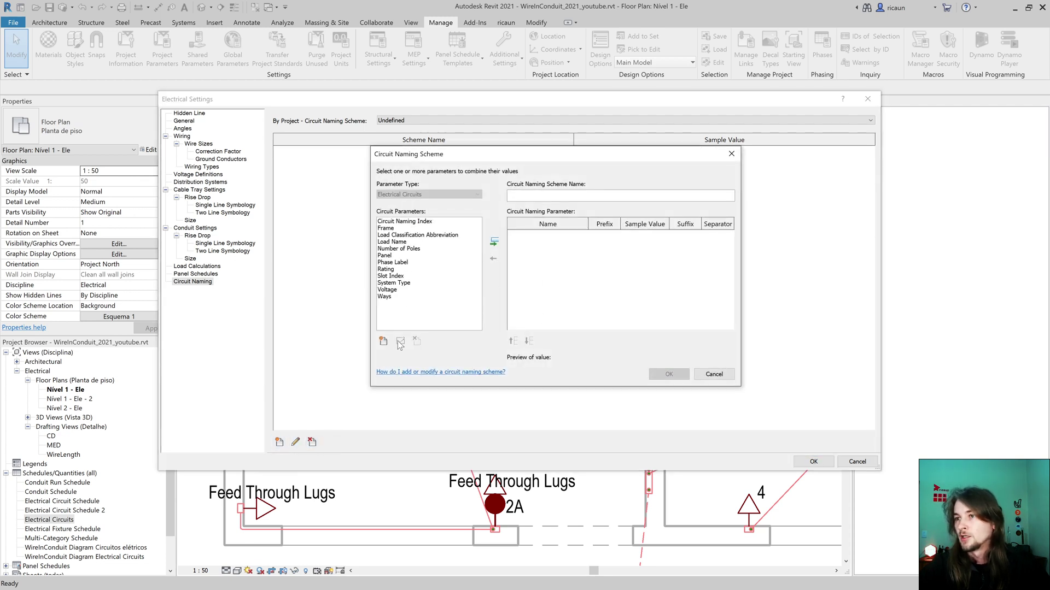
{"action": "left_click", "coordinate": [383, 341]}
{"action": "left_click", "coordinate": [583, 242]}
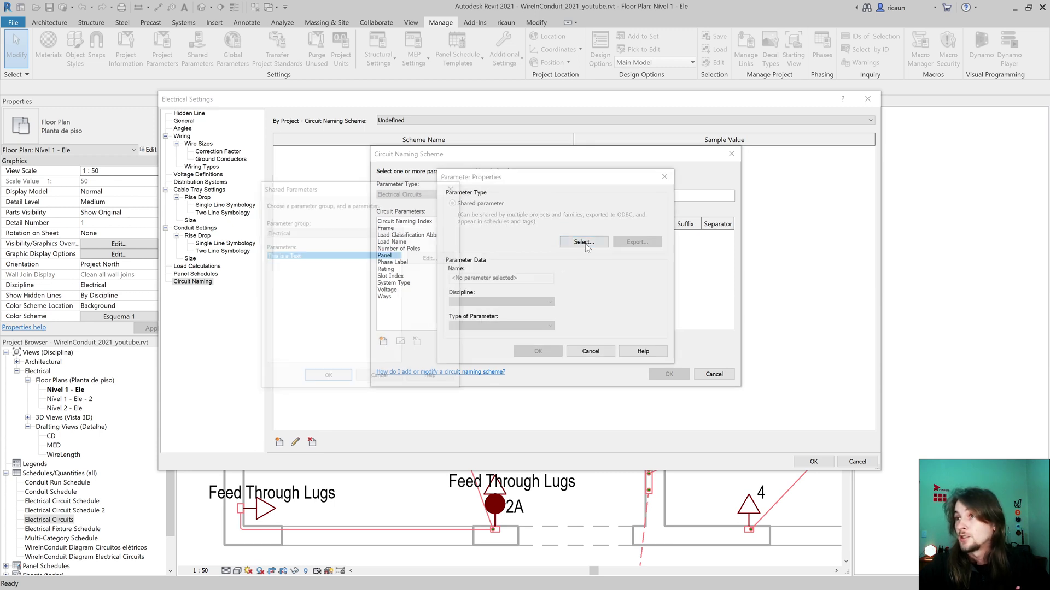
{"action": "left_click", "coordinate": [328, 379]}
{"action": "left_click", "coordinate": [555, 352]}
Step: Name the new scheme 'This is a Text' and apply the Electrical Settings
{"action": "left_click", "coordinate": [620, 195]}
{"action": "left_click", "coordinate": [494, 241]}
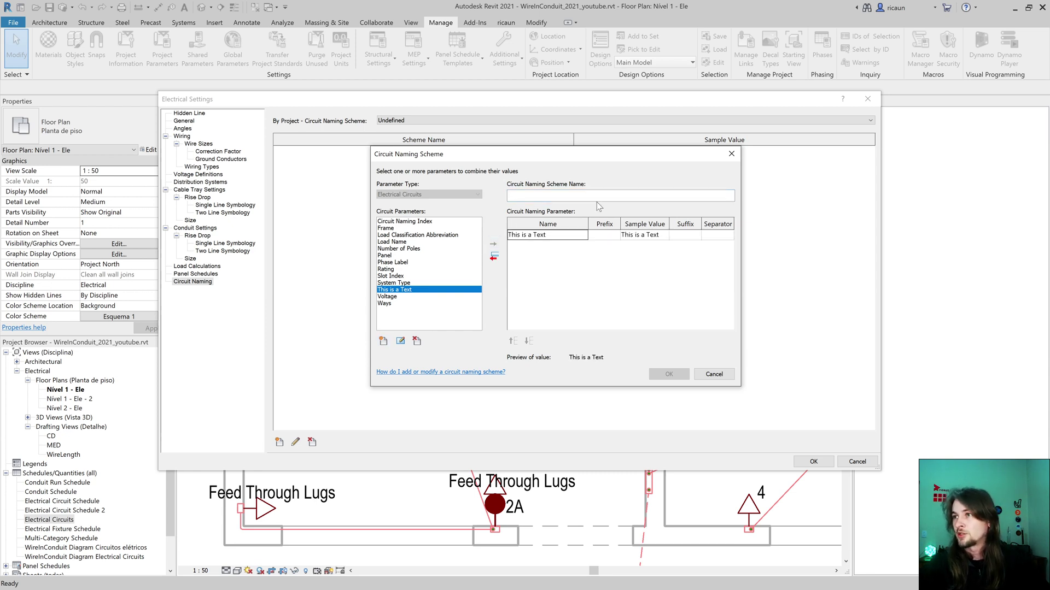
{"action": "type", "text": "This is"}
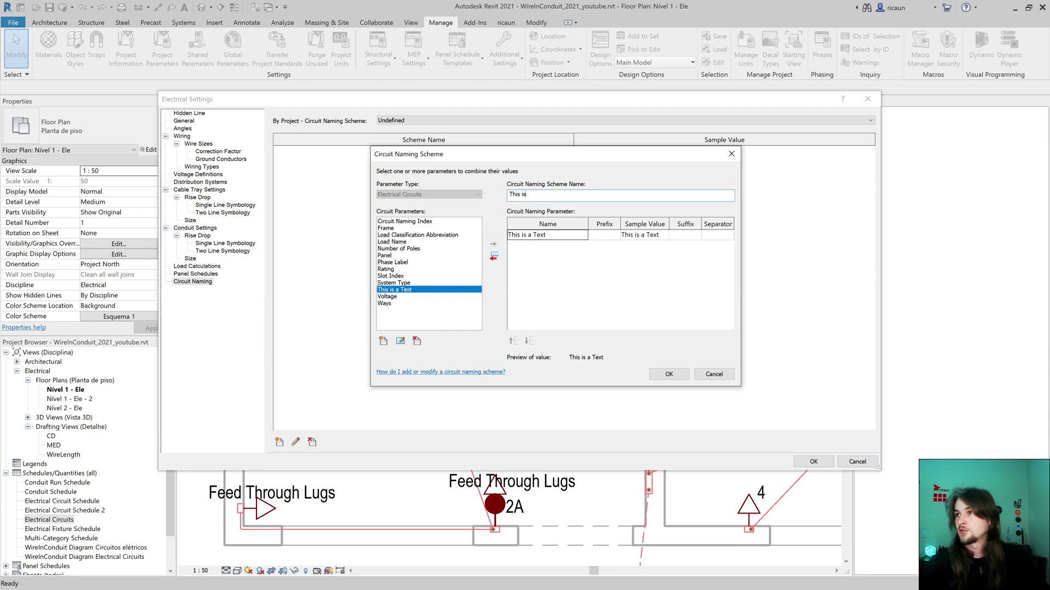
{"action": "type", "text": " a Text"}
{"action": "key", "text": "Return"}
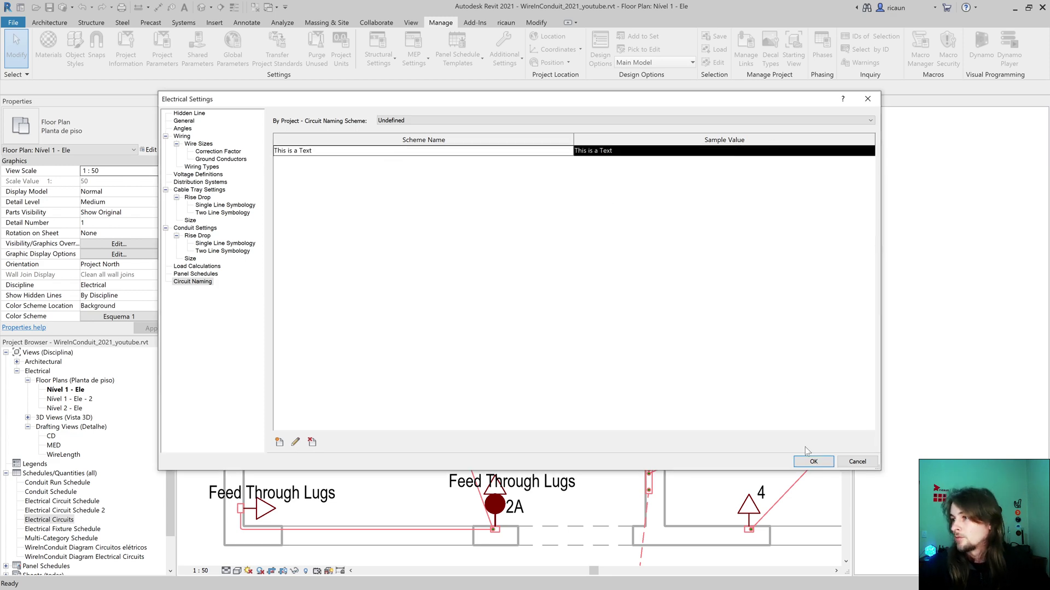
{"action": "left_click", "coordinate": [813, 461]}
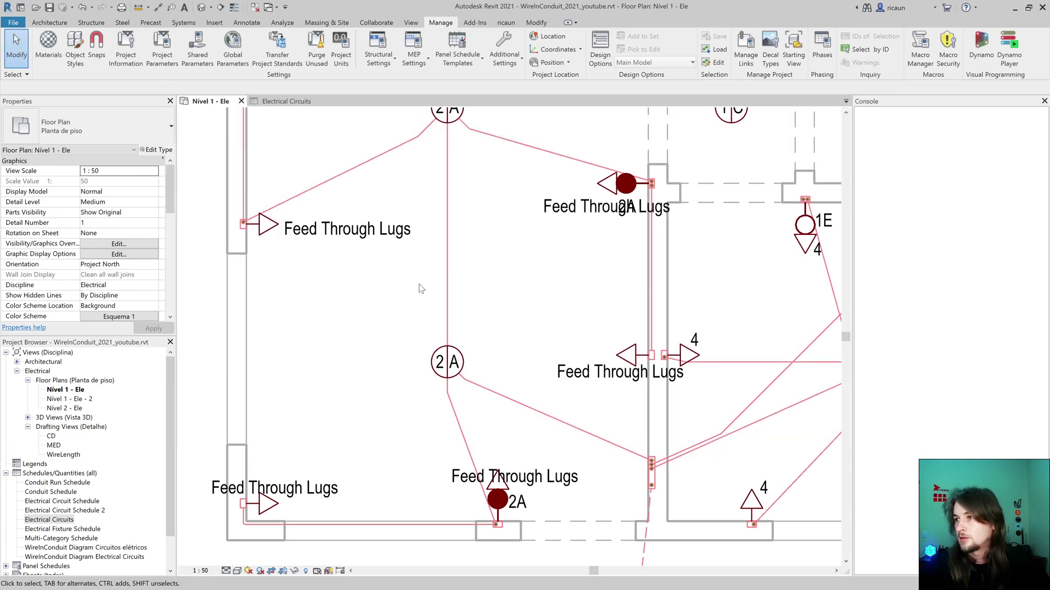
Step: Set the electrical panel's Circuit Naming property to Panel Name
{"action": "left_click", "coordinate": [651, 473]}
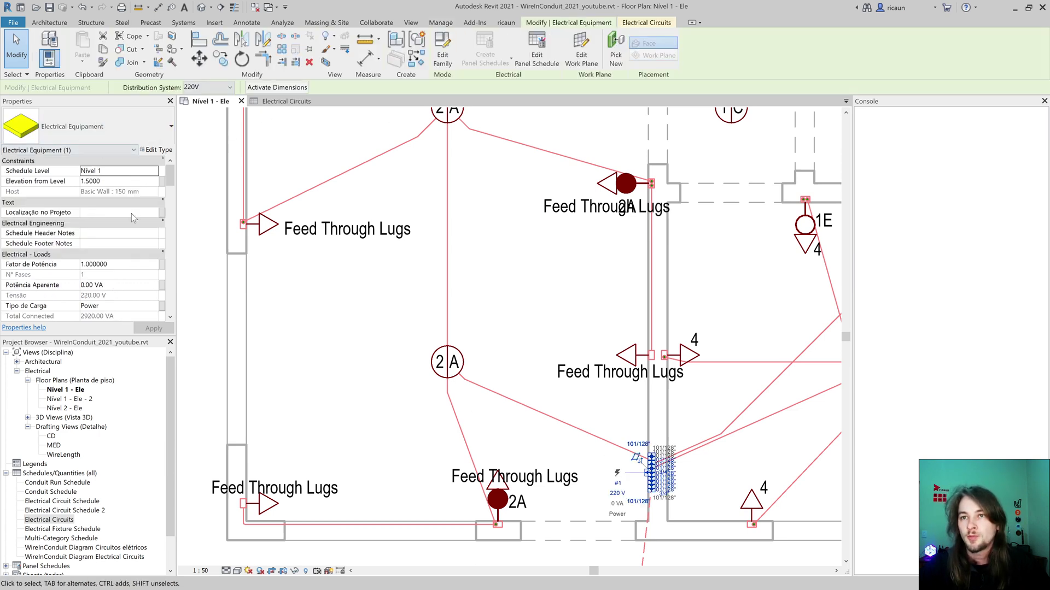
{"action": "scroll", "coordinate": [128, 260], "scroll_direction": "down", "scroll_amount": 10}
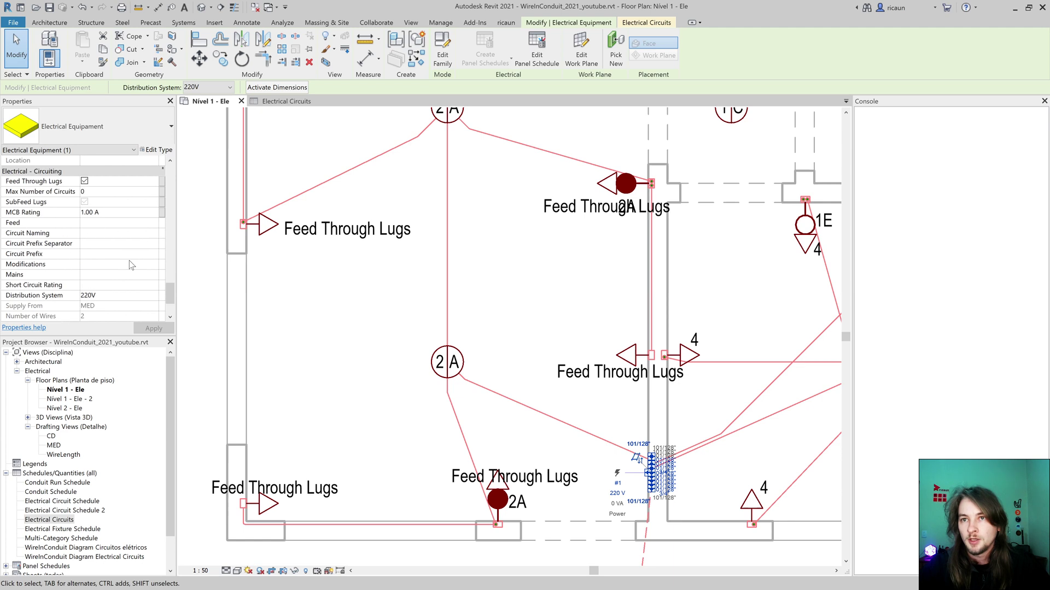
{"action": "mouse_move", "coordinate": [30, 236]}
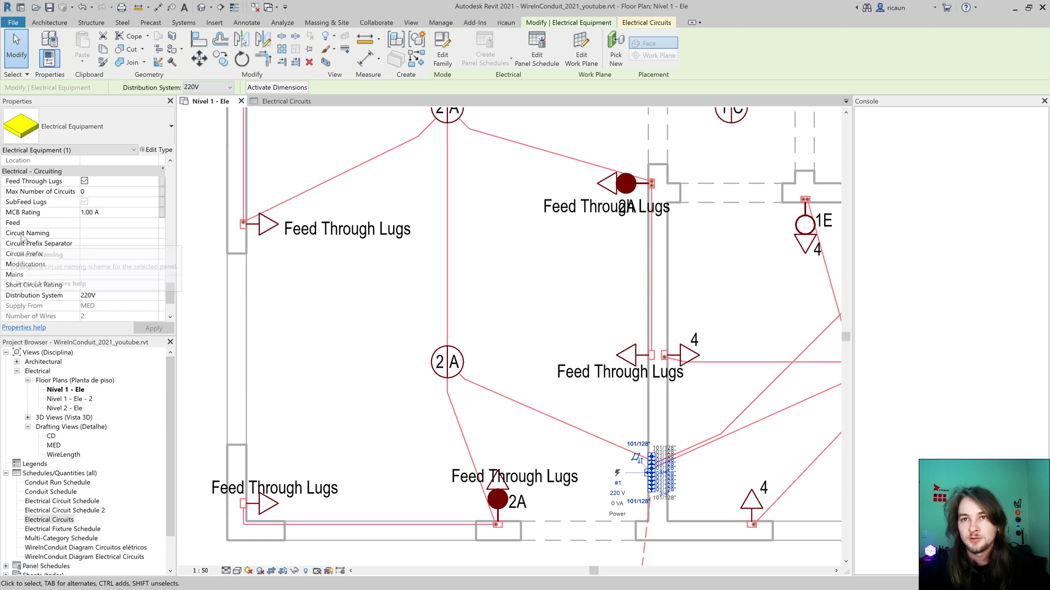
{"action": "left_click", "coordinate": [151, 235]}
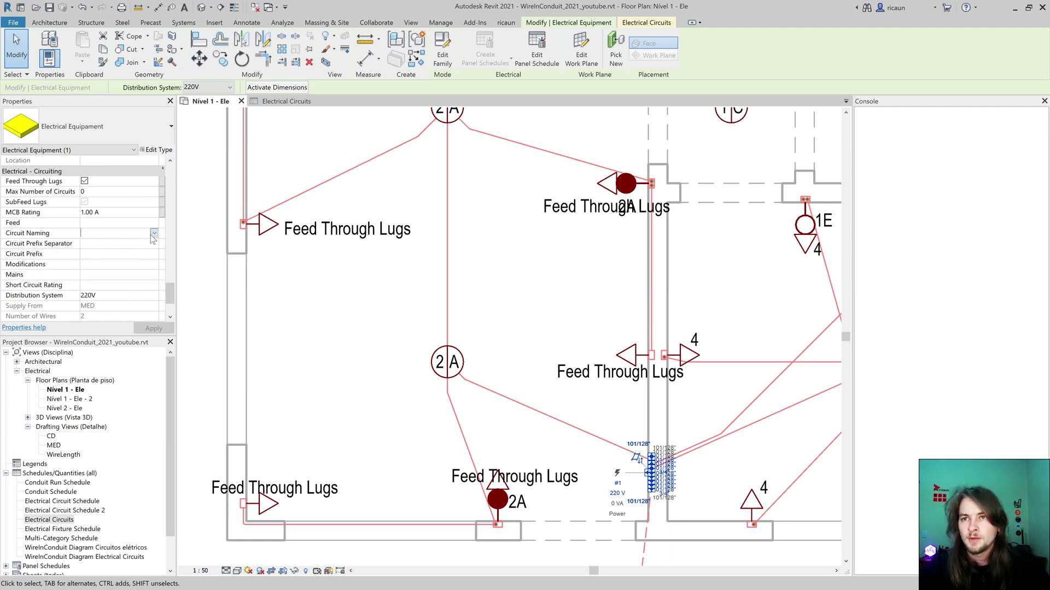
{"action": "left_click", "coordinate": [152, 234]}
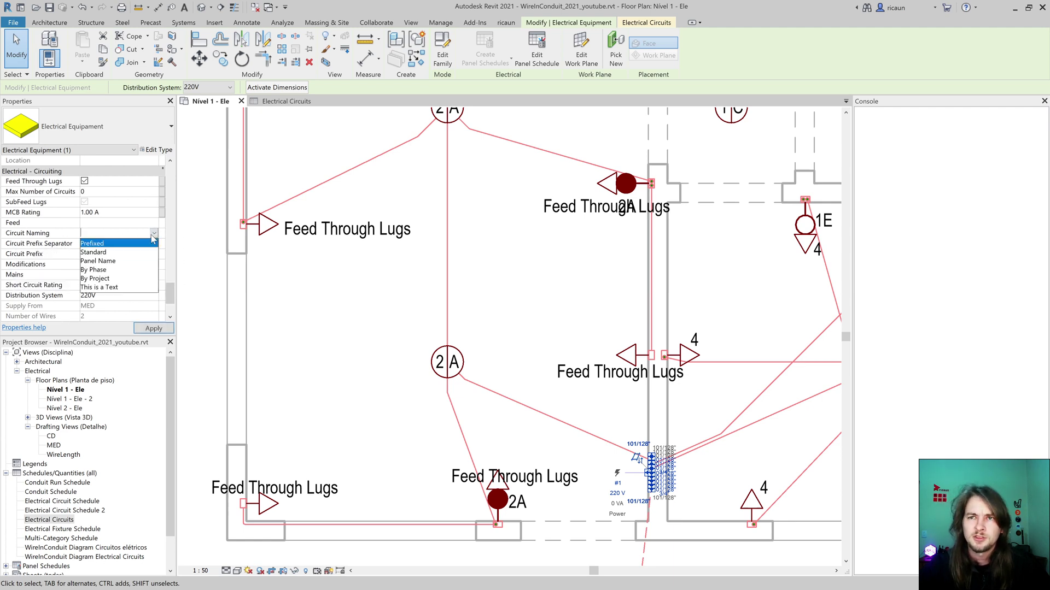
{"action": "left_click", "coordinate": [90, 261]}
Step: Pan and zoom around the floor plan to check the renamed circuit tags
{"action": "middle_click_drag", "start_coordinate": [522, 286], "coordinate": [244, 246]}
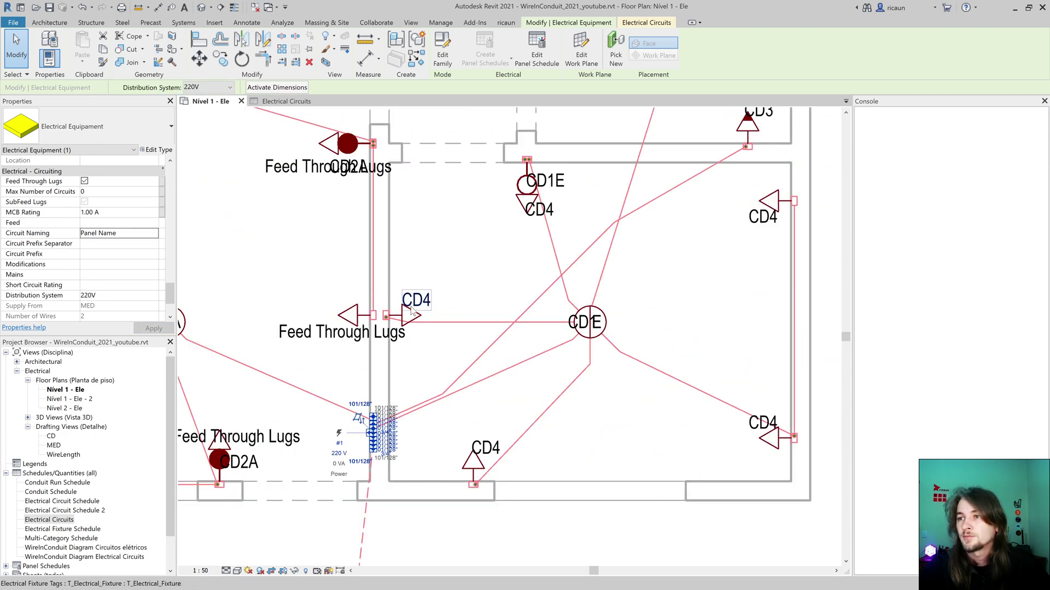
{"action": "scroll", "coordinate": [416, 304], "scroll_direction": "up", "scroll_amount": 2}
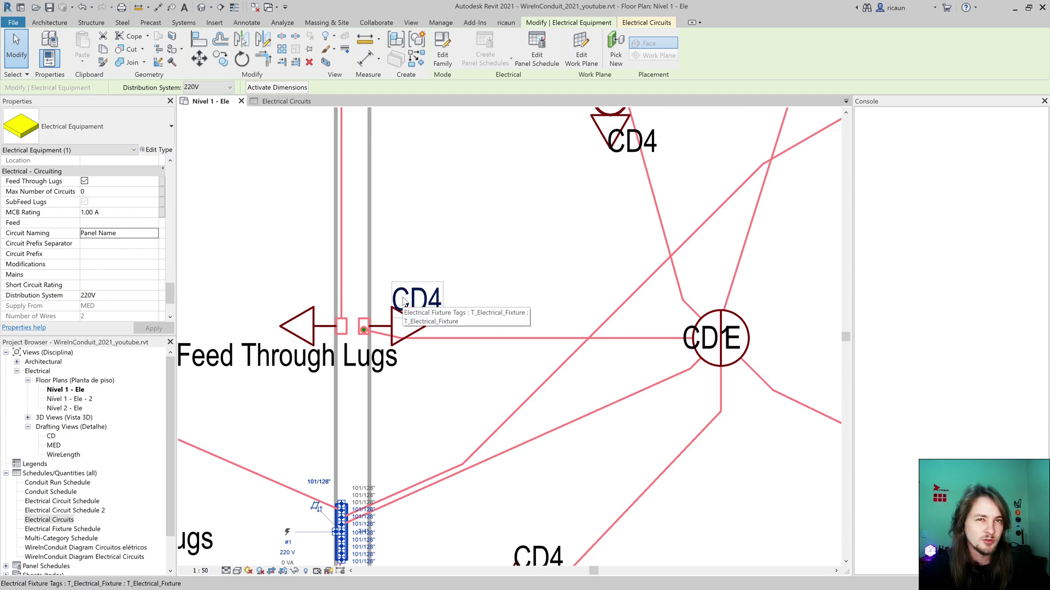
{"action": "middle_click_drag", "start_coordinate": [404, 302], "coordinate": [431, 307]}
{"action": "scroll", "coordinate": [456, 305], "scroll_direction": "down", "scroll_amount": 3}
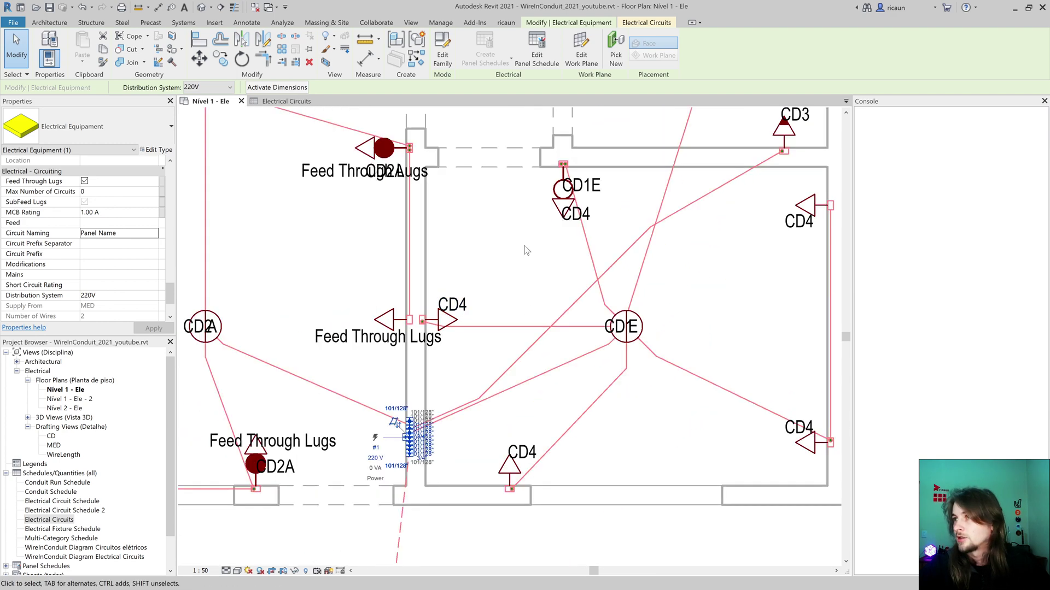
{"action": "middle_click_drag", "start_coordinate": [600, 207], "coordinate": [589, 257]}
{"action": "middle_click_drag", "start_coordinate": [532, 286], "coordinate": [811, 293]}
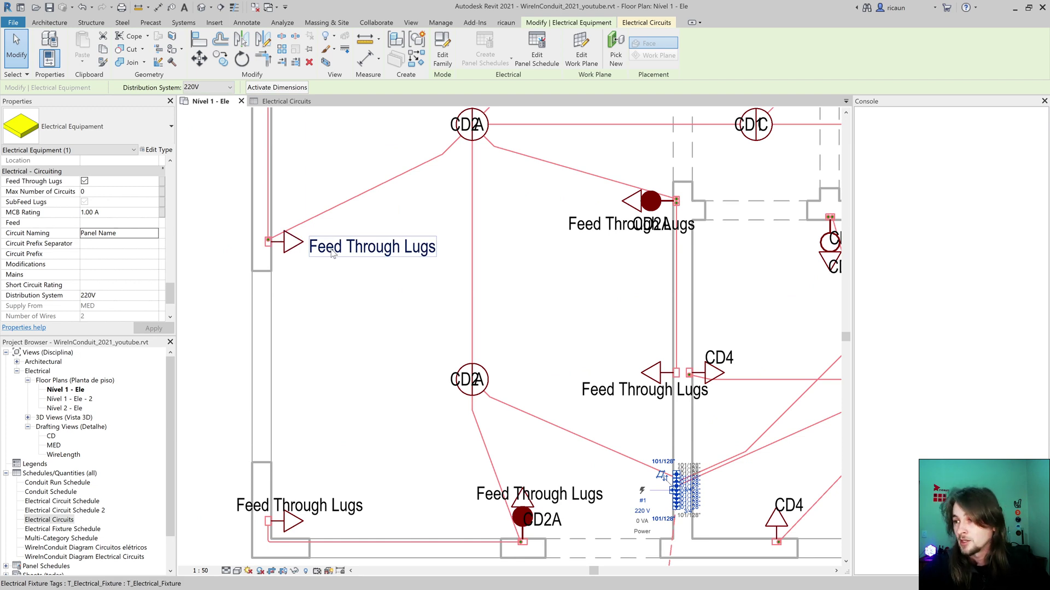
Step: Switch the panel's Circuit Naming to the This is a Text scheme and deselect it
{"action": "left_click", "coordinate": [155, 234]}
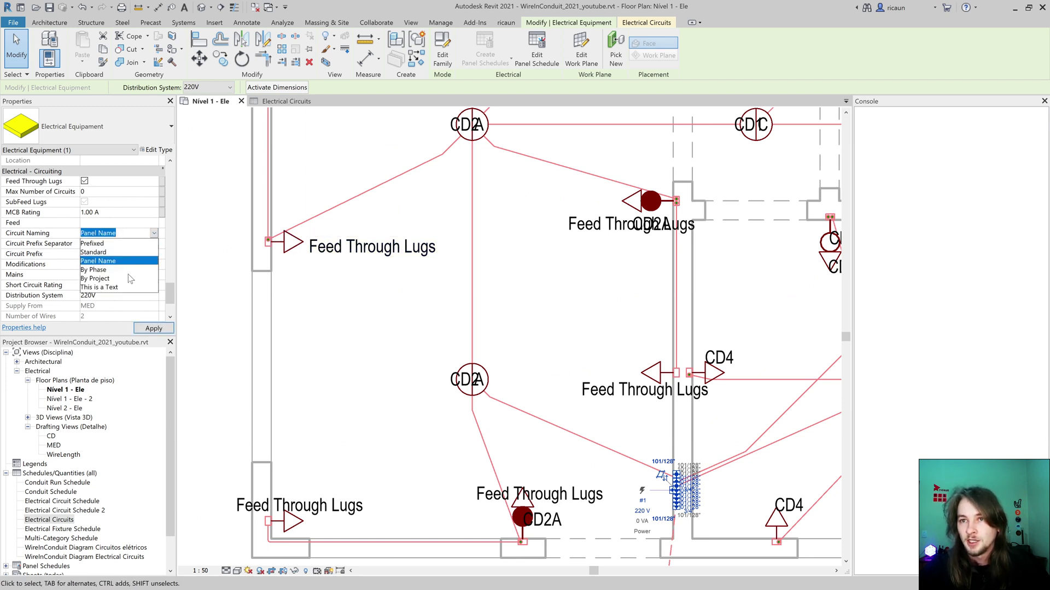
{"action": "left_click", "coordinate": [92, 288]}
{"action": "left_click", "coordinate": [463, 361]}
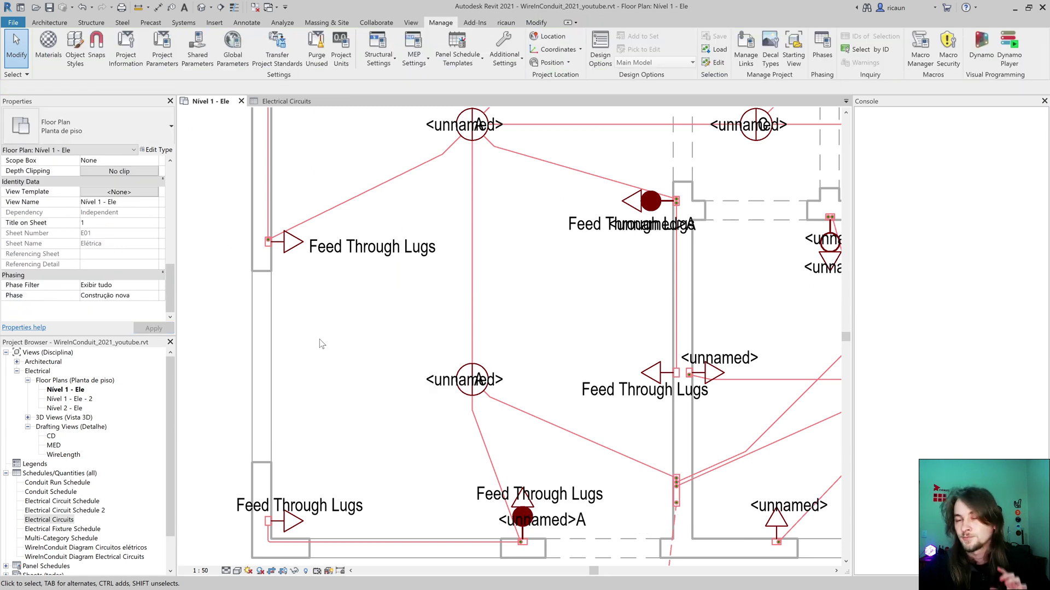
{"action": "left_click", "coordinate": [62, 522]}
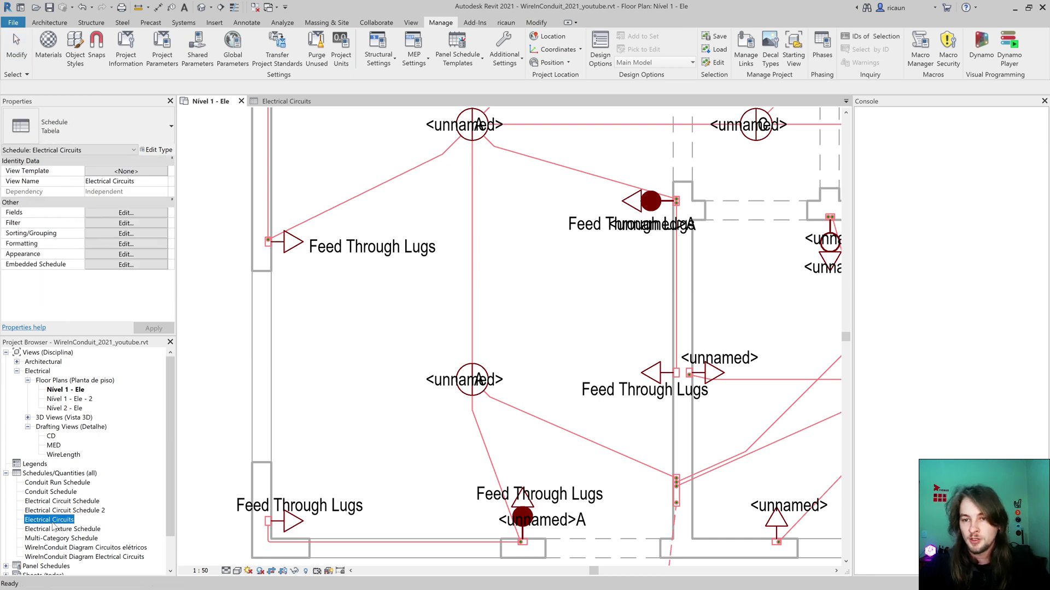
{"action": "left_click", "coordinate": [522, 285]}
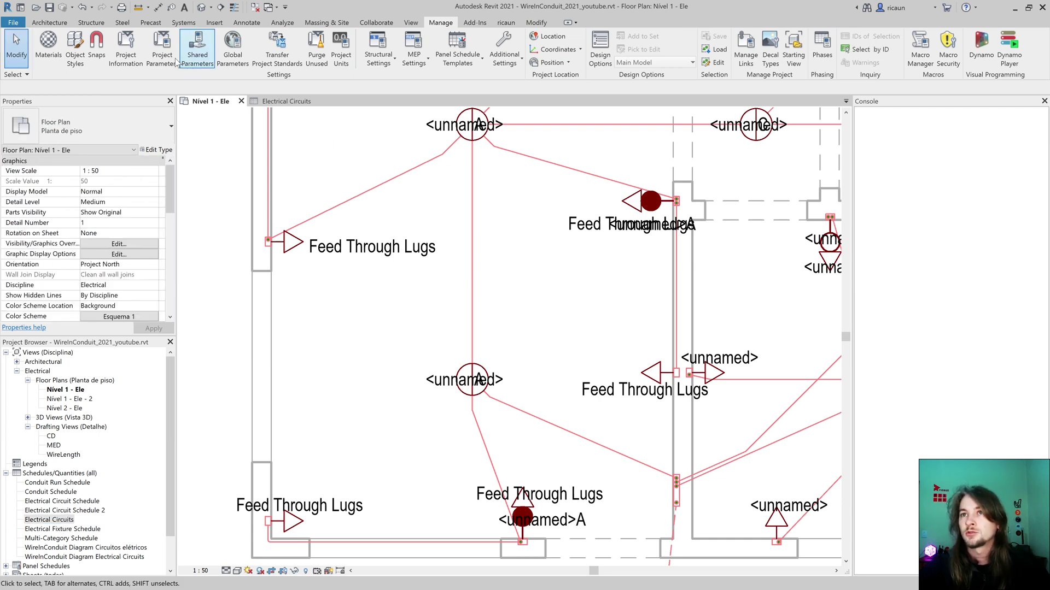
Step: Add shared parameter This is a Text as a project instance parameter for all categories
{"action": "left_click", "coordinate": [161, 49]}
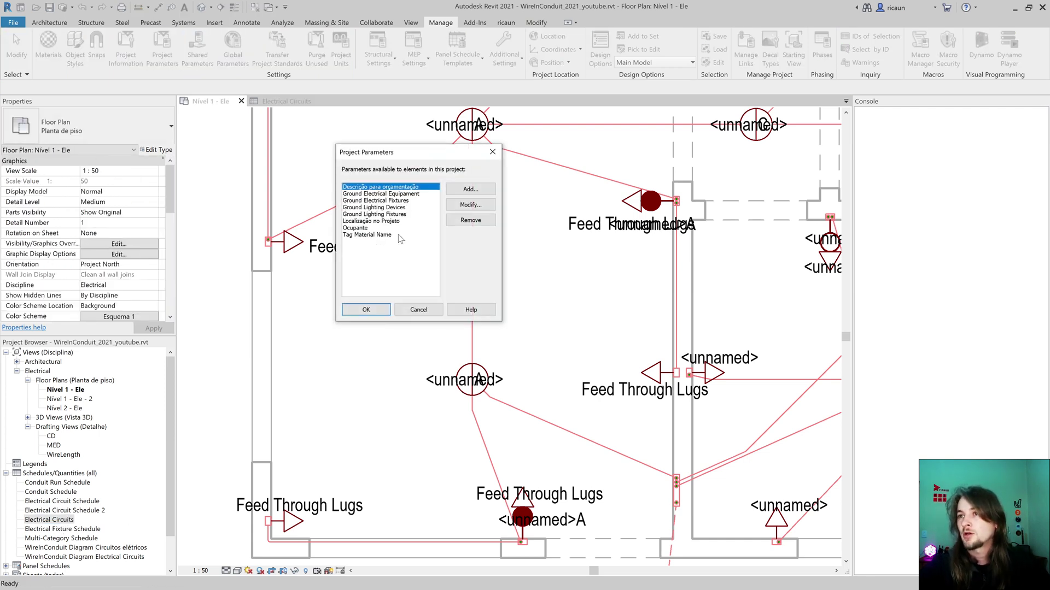
{"action": "left_click", "coordinate": [471, 189]}
{"action": "left_click", "coordinate": [323, 200]}
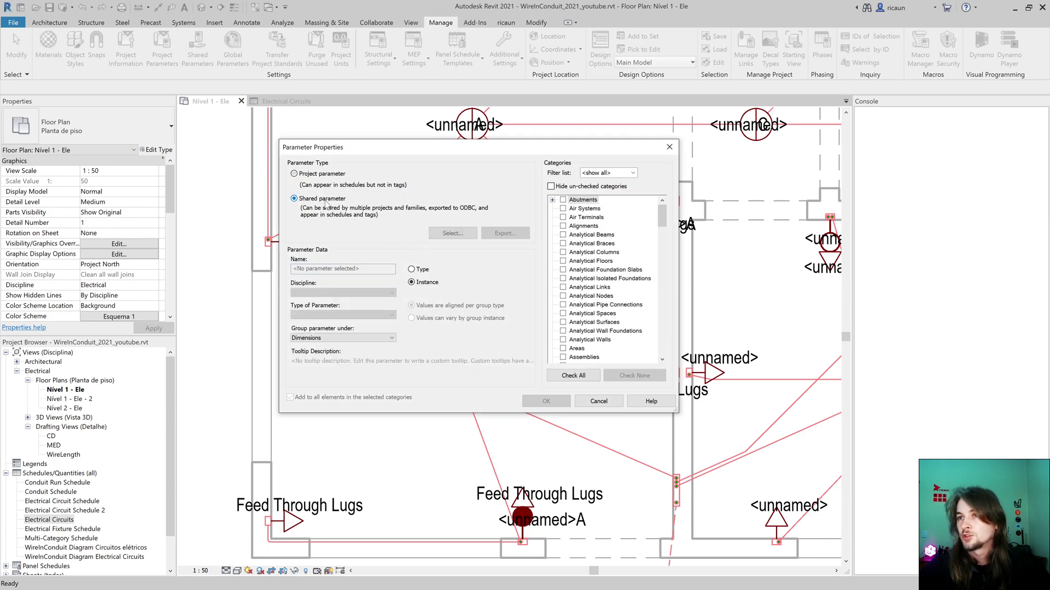
{"action": "left_click", "coordinate": [463, 235]}
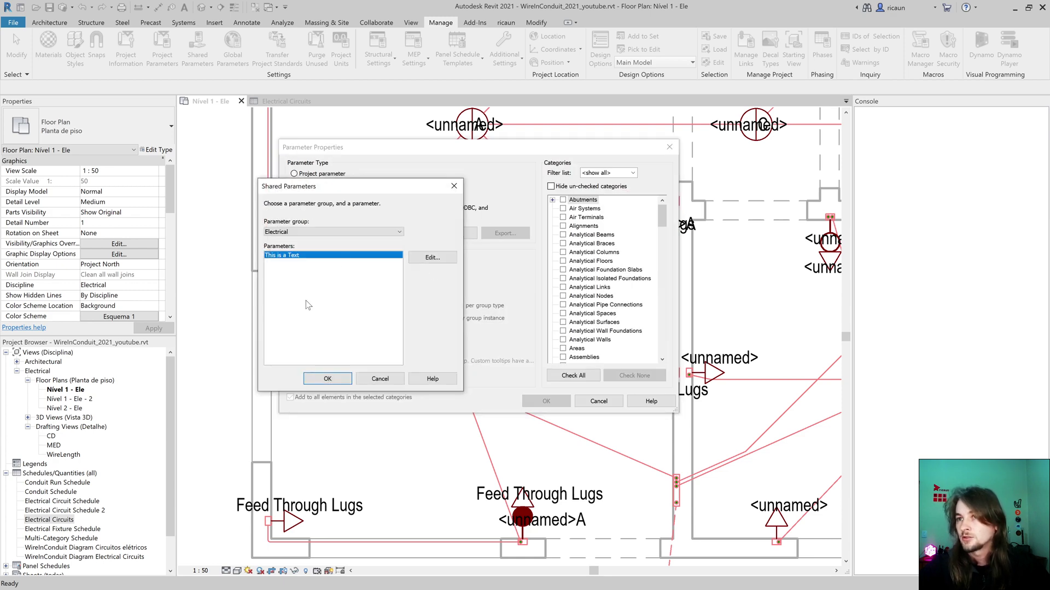
{"action": "left_click", "coordinate": [318, 378]}
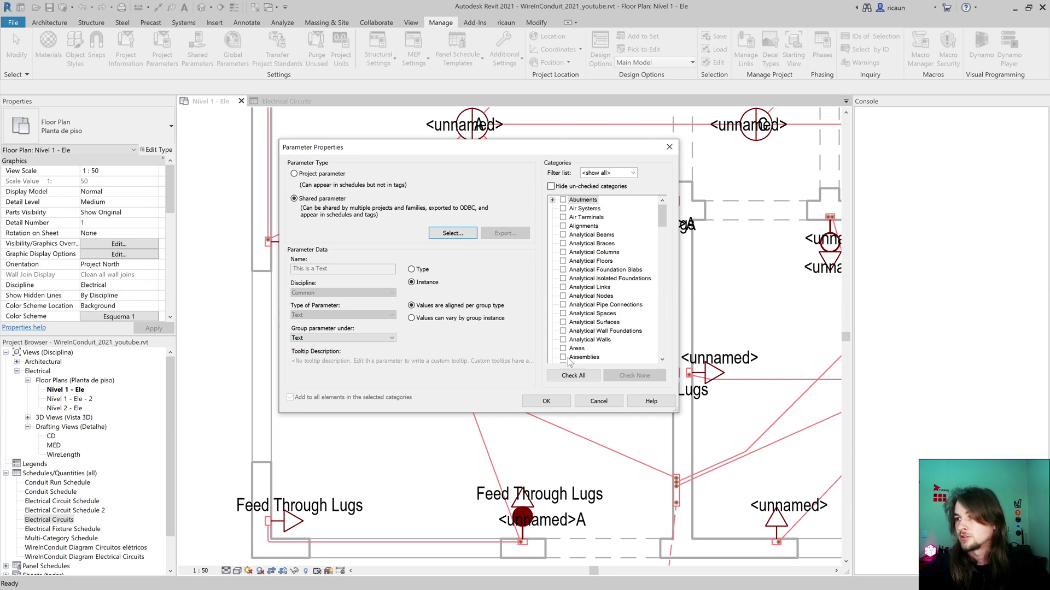
{"action": "left_click", "coordinate": [573, 376]}
{"action": "left_click", "coordinate": [546, 400]}
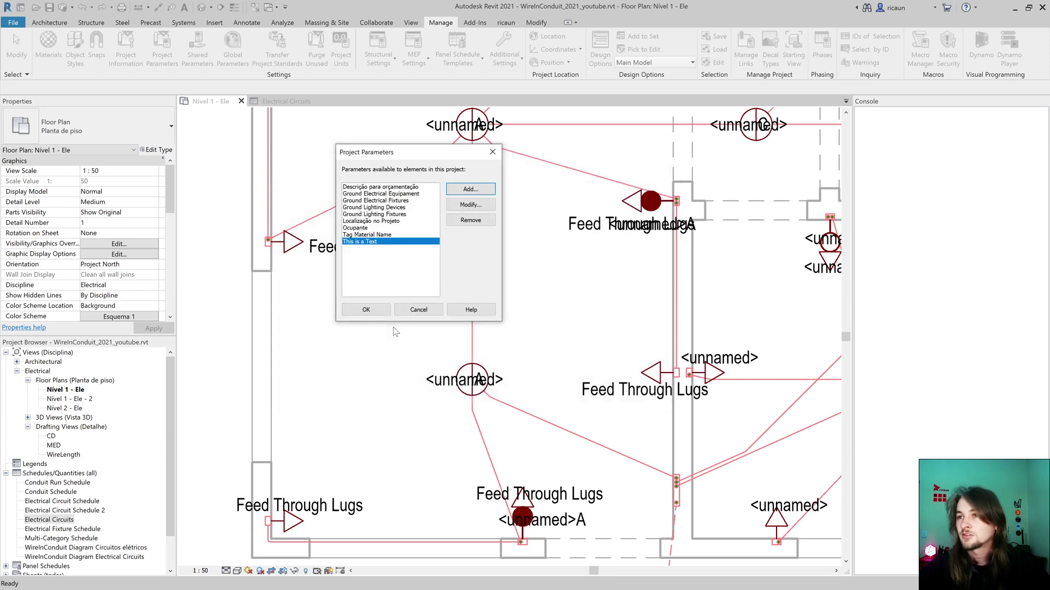
{"action": "left_click", "coordinate": [383, 311]}
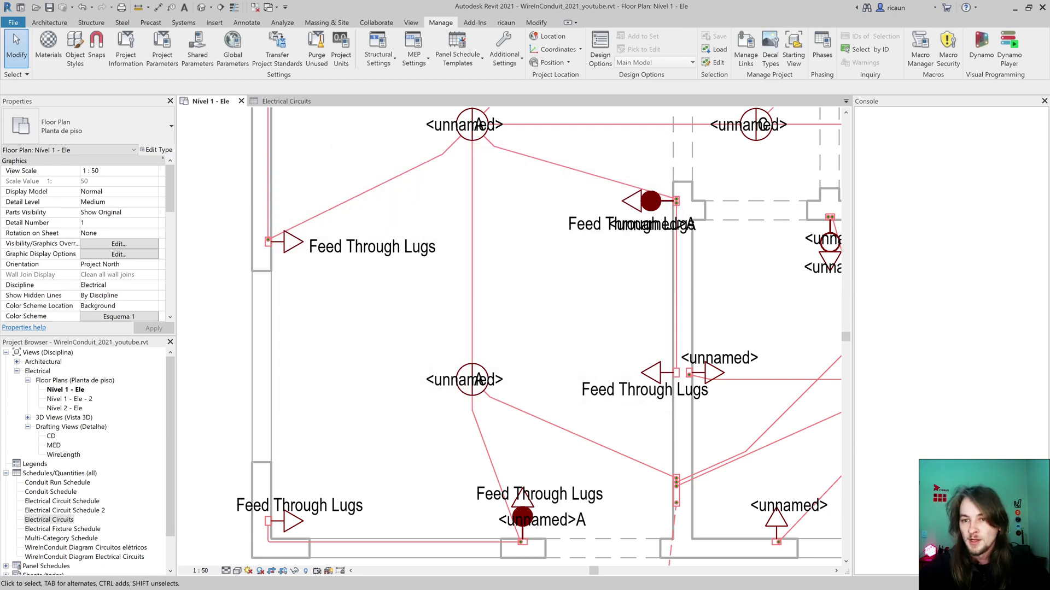
{"action": "double_click", "coordinate": [70, 521]}
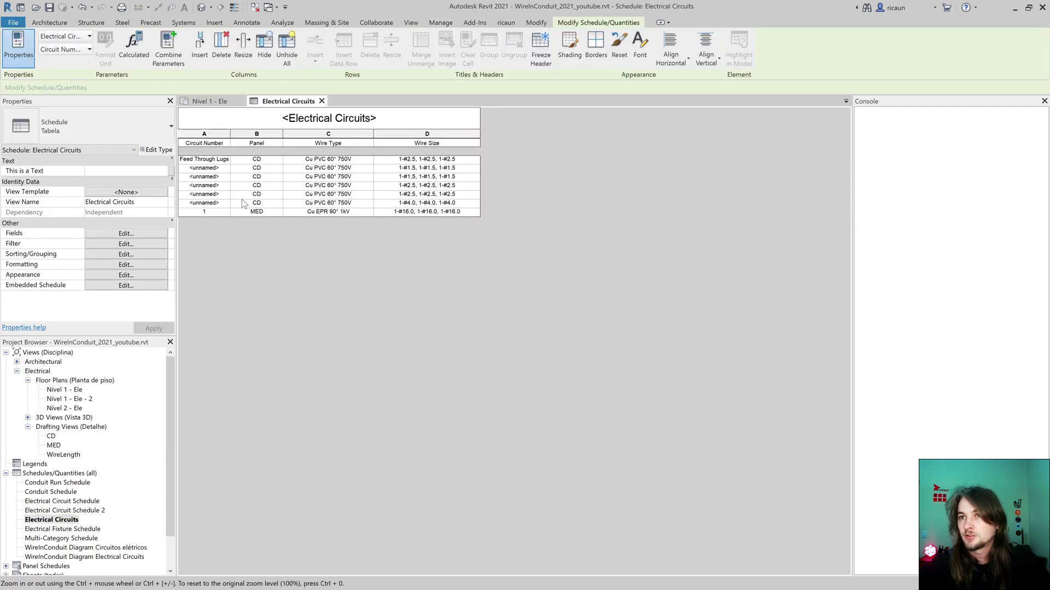
Step: Add the This is a Text field to the Electrical Circuits schedule's scheduled fields
{"action": "left_click", "coordinate": [140, 236]}
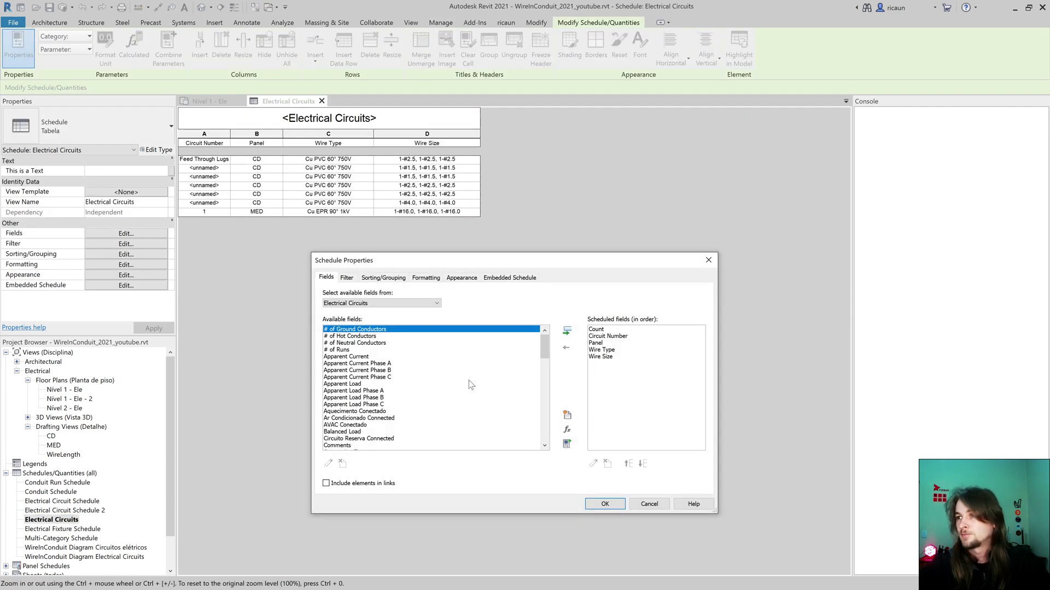
{"action": "left_click", "coordinate": [367, 405]}
{"action": "key", "text": "t"}
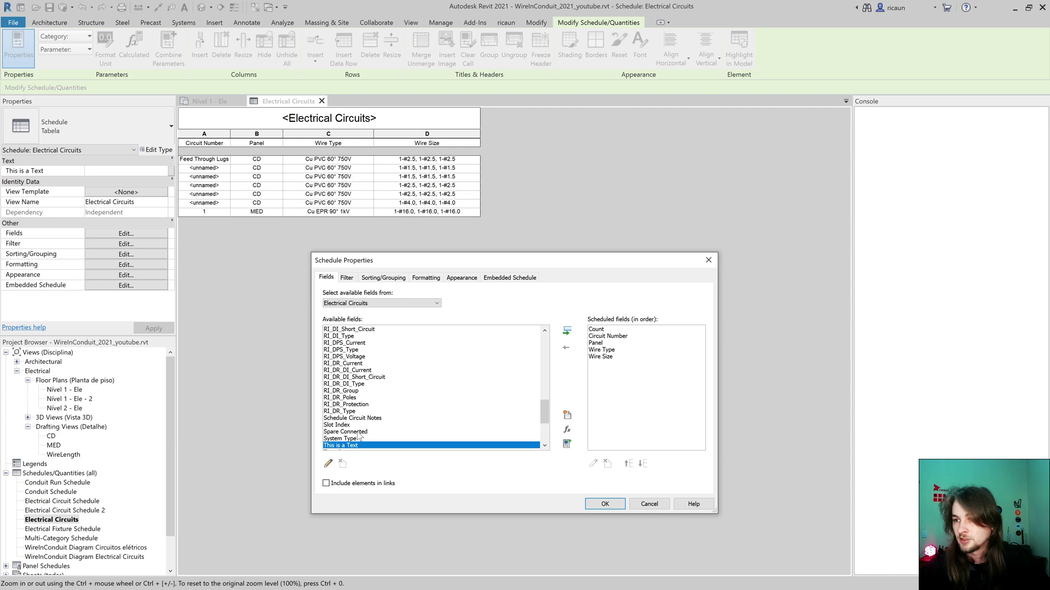
{"action": "left_click", "coordinate": [567, 331]}
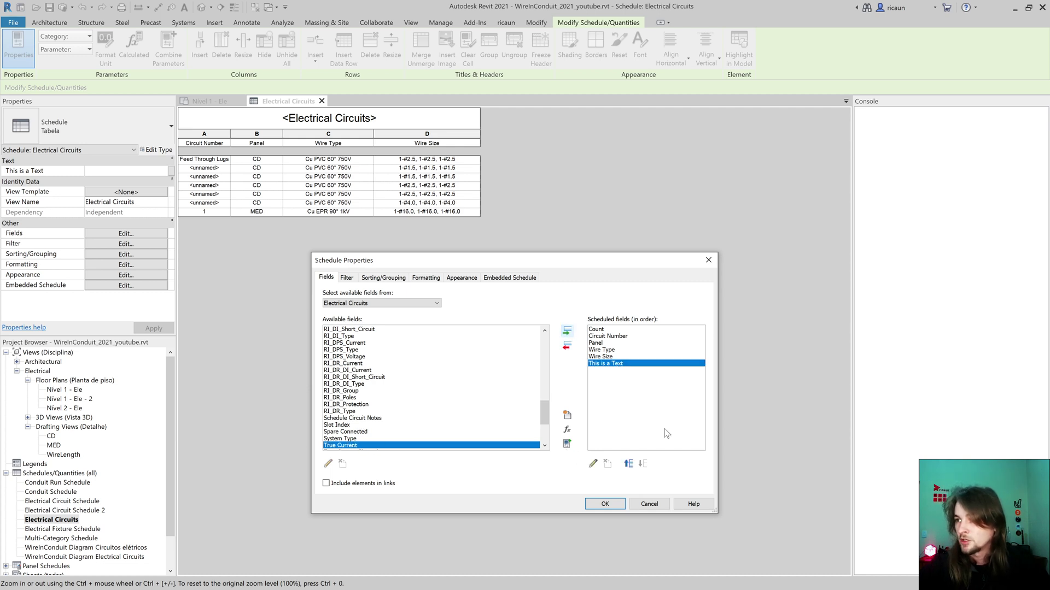
{"action": "left_click", "coordinate": [605, 504]}
{"action": "left_click", "coordinate": [504, 160]}
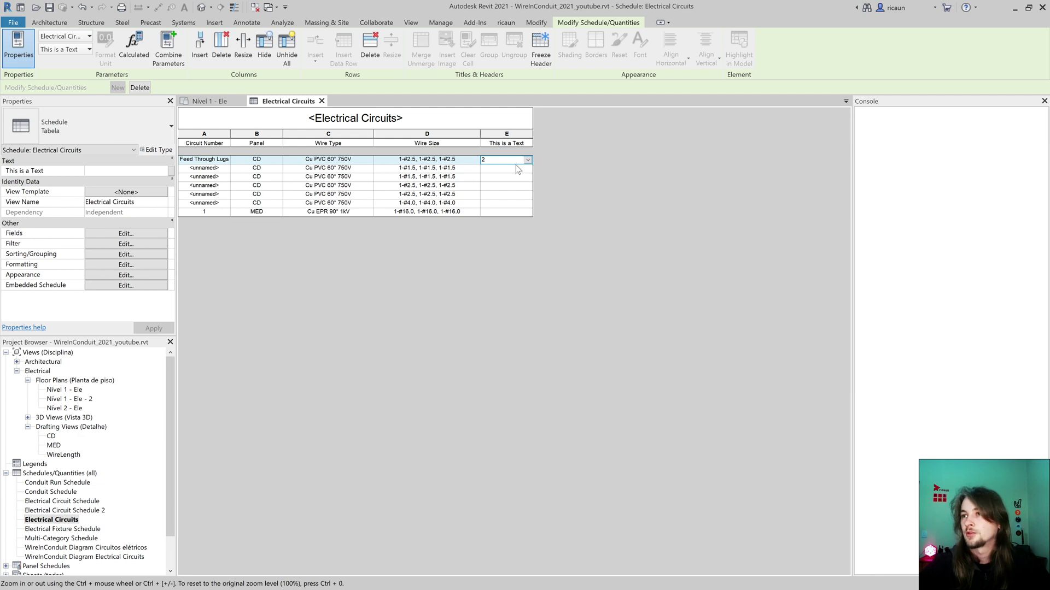
Step: Fill the This is a Text column with 2, 1, Hello, Hi, 3 and 4
{"action": "key", "text": "Return"}
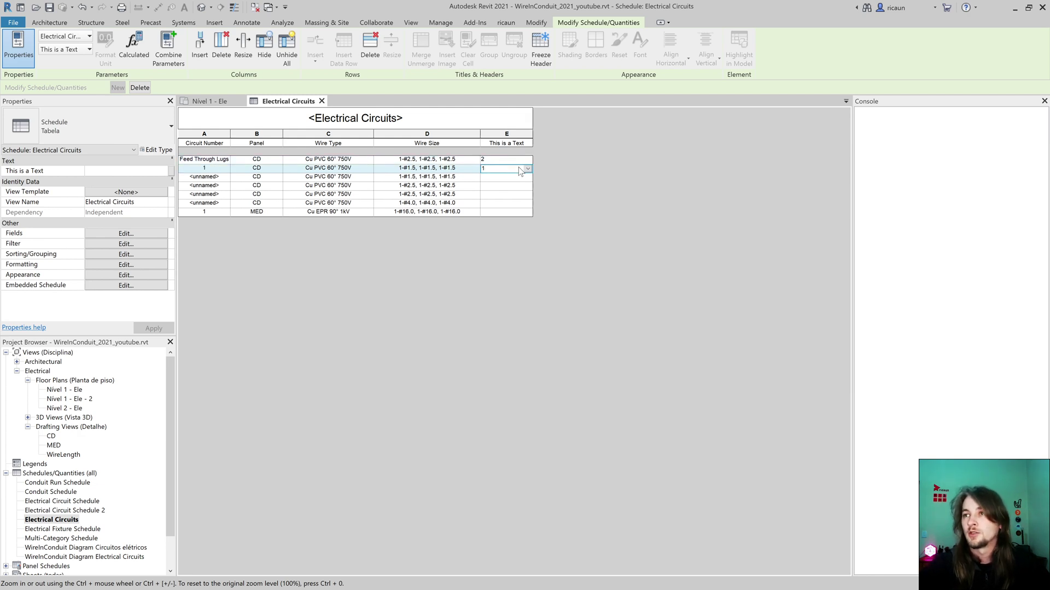
{"action": "key", "text": "Return"}
{"action": "type", "text": "Hello"}
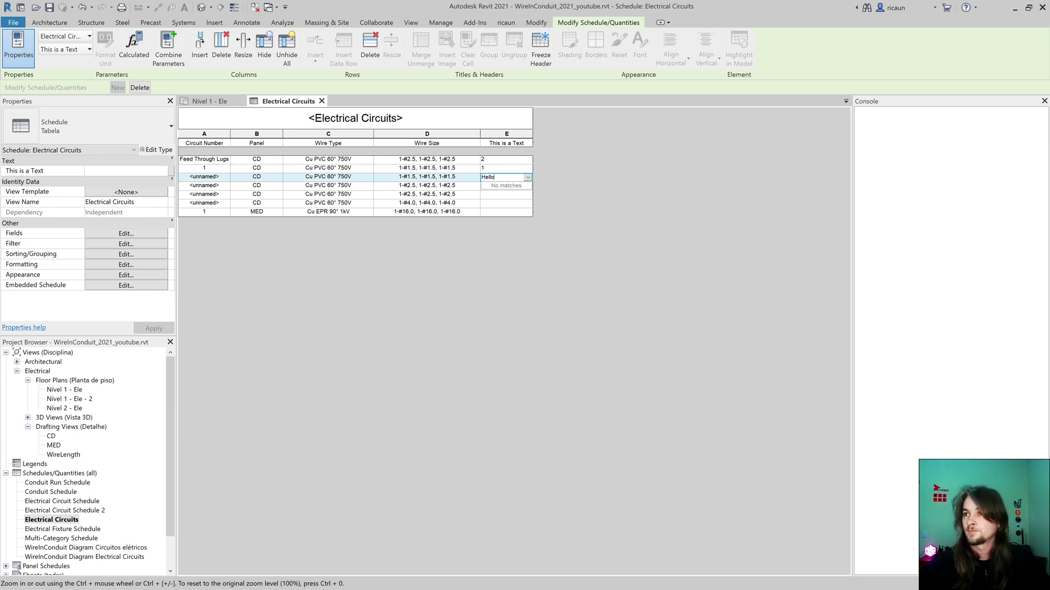
{"action": "left_click", "coordinate": [510, 184]}
{"action": "left_click", "coordinate": [491, 188]}
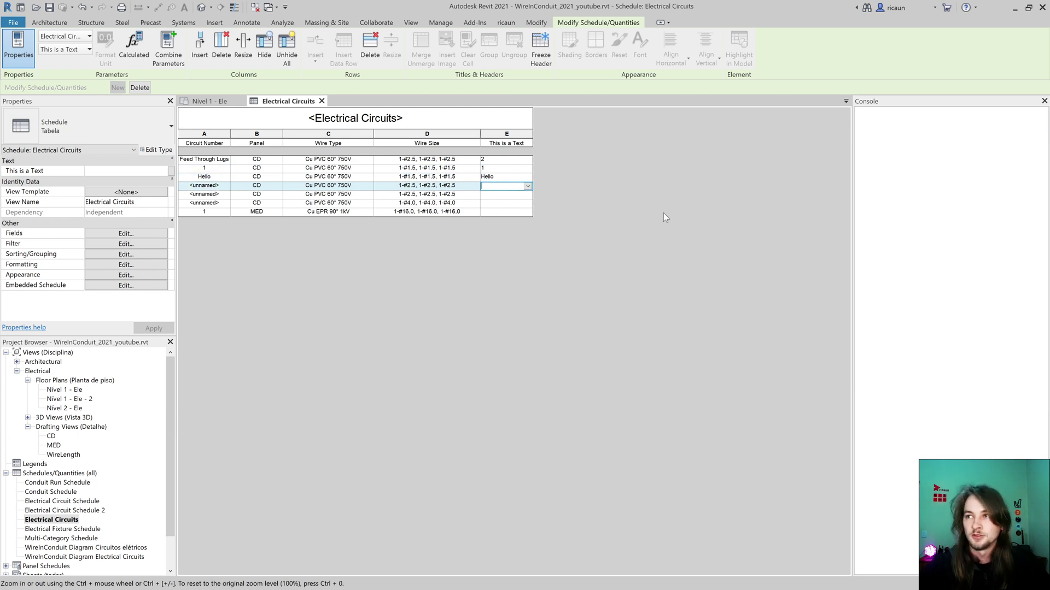
{"action": "type", "text": "Hi"}
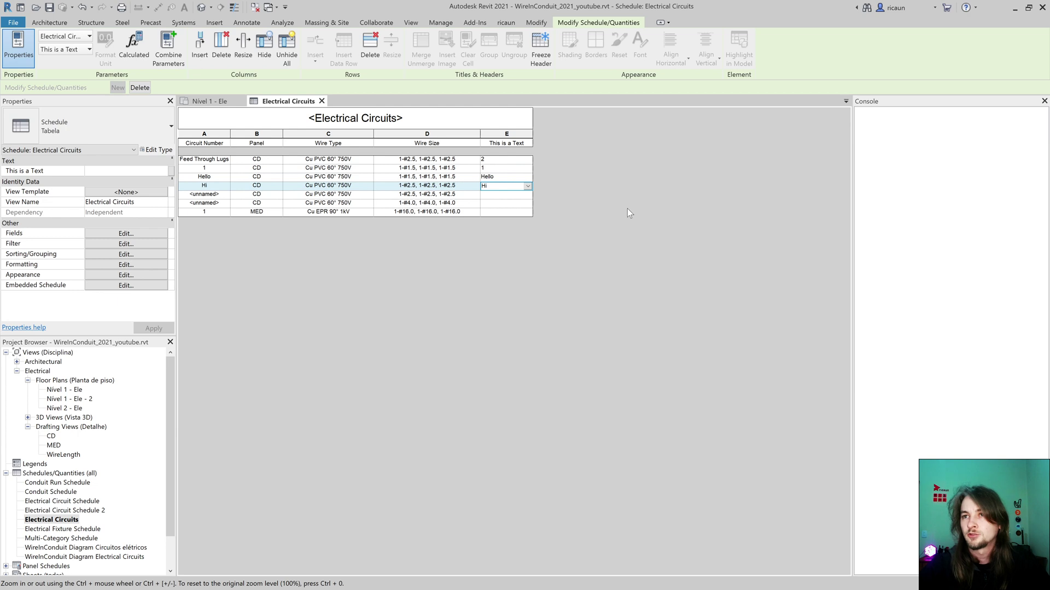
{"action": "left_click", "coordinate": [511, 194]}
{"action": "type", "text": "3"}
{"action": "left_click", "coordinate": [504, 202]}
{"action": "type", "text": "4"}
{"action": "left_click", "coordinate": [435, 196]}
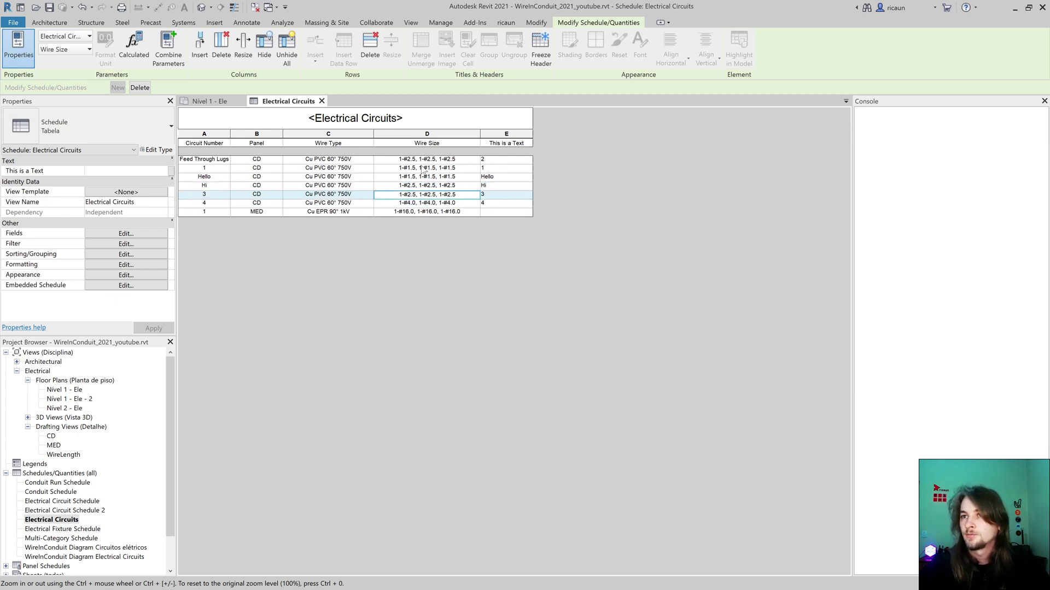
{"action": "left_click", "coordinate": [221, 159]}
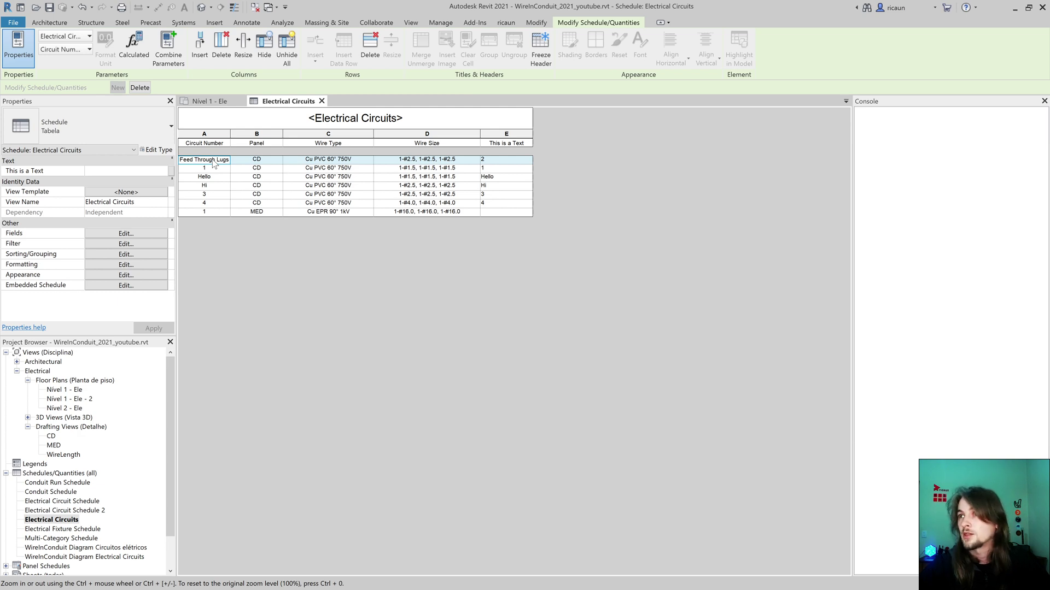
Step: Switch to the Nível 1 - Ele floor plan and pan to check the renamed tags
{"action": "left_click", "coordinate": [228, 103]}
{"action": "middle_click_drag", "start_coordinate": [454, 300], "coordinate": [473, 264]}
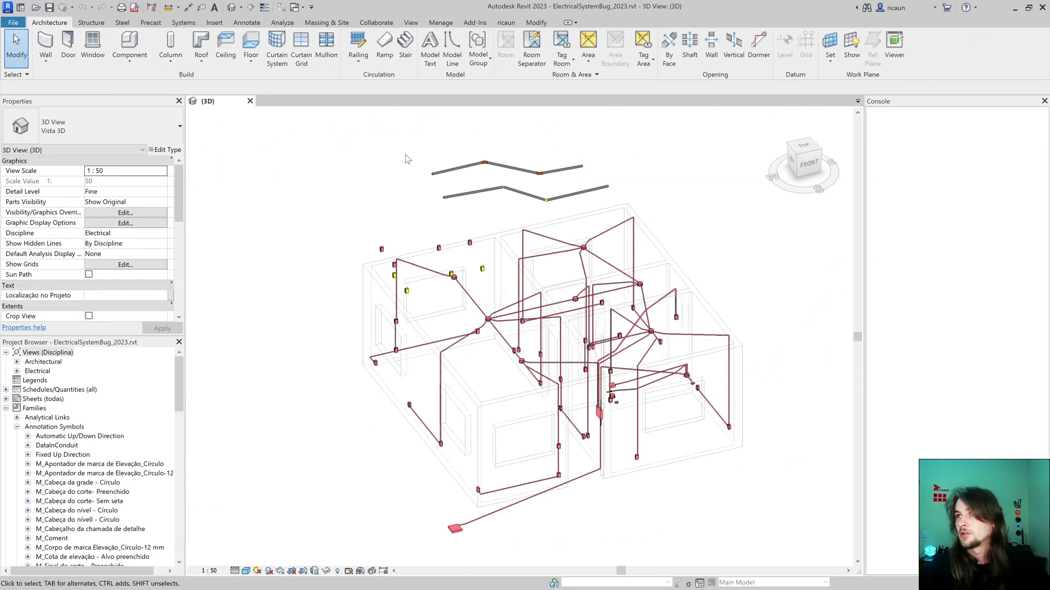
{"action": "middle_click_drag", "start_coordinate": [403, 159], "coordinate": [357, 189], "text": "shift"}
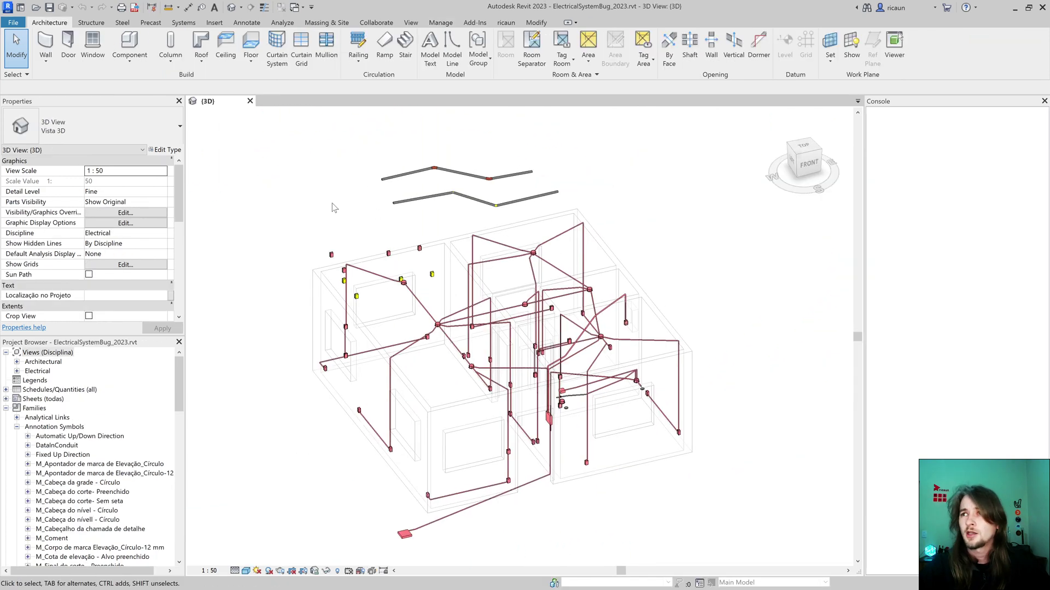
Step: Create a 1-pole 220 V power circuit for the upper-left electrical fixture
{"action": "middle_click_drag", "start_coordinate": [340, 332], "coordinate": [381, 299]}
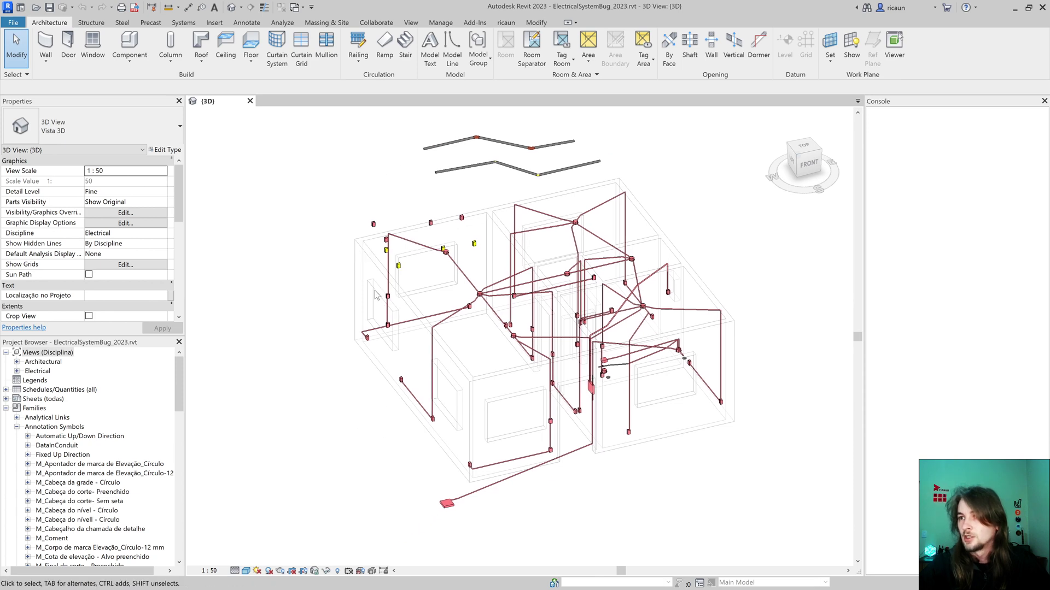
{"action": "scroll", "coordinate": [374, 217], "scroll_direction": "up", "scroll_amount": 3}
{"action": "left_click", "coordinate": [375, 236]}
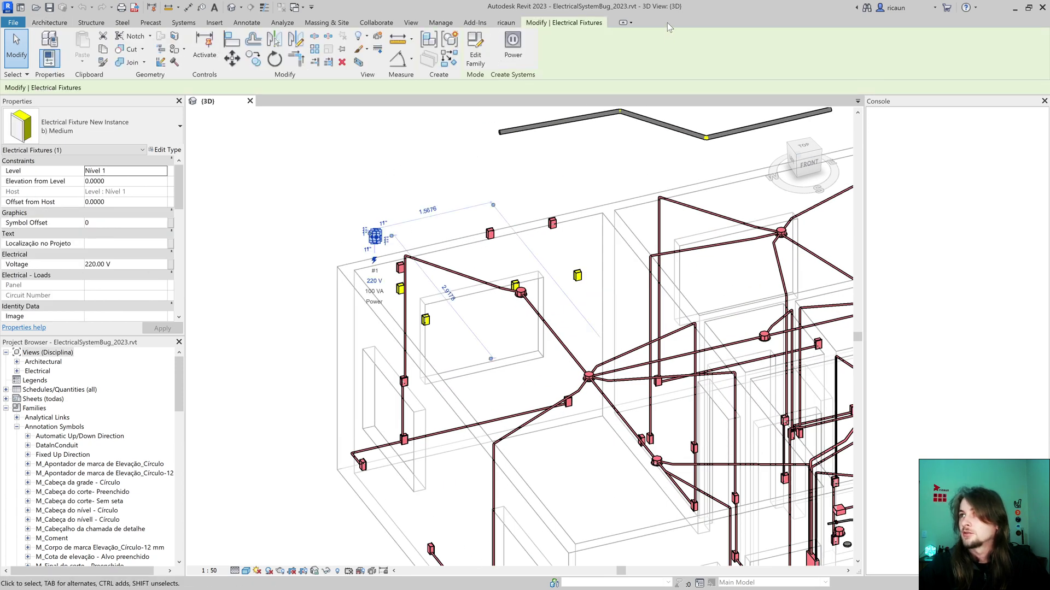
{"action": "left_click", "coordinate": [522, 45]}
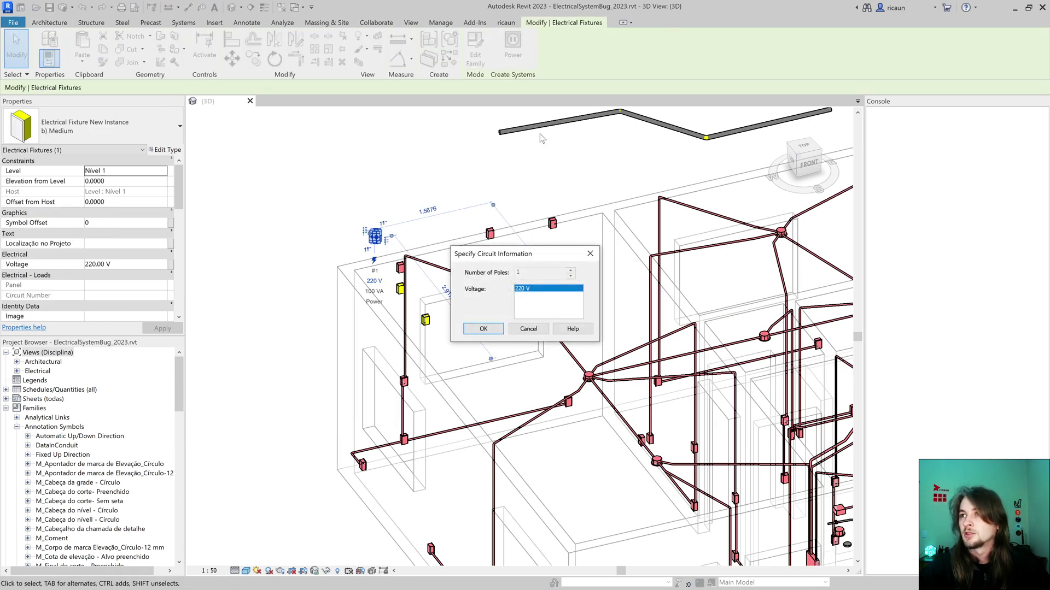
{"action": "left_click", "coordinate": [491, 328]}
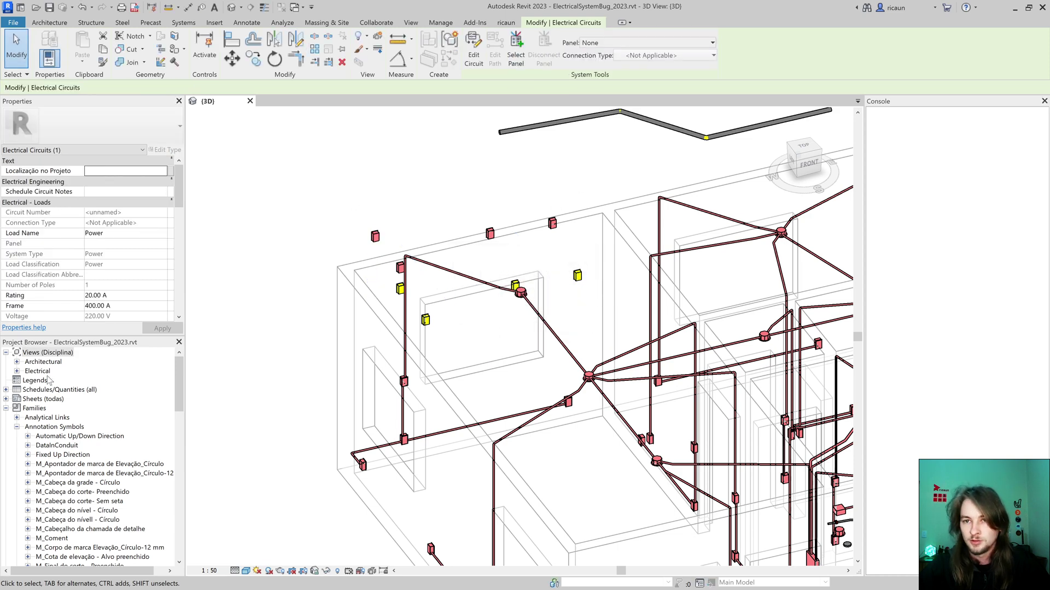
Step: Expand the electrical floor plans in the Project Browser and pick Nível 1 - Ele
{"action": "double_click", "coordinate": [37, 373]}
{"action": "double_click", "coordinate": [76, 382]}
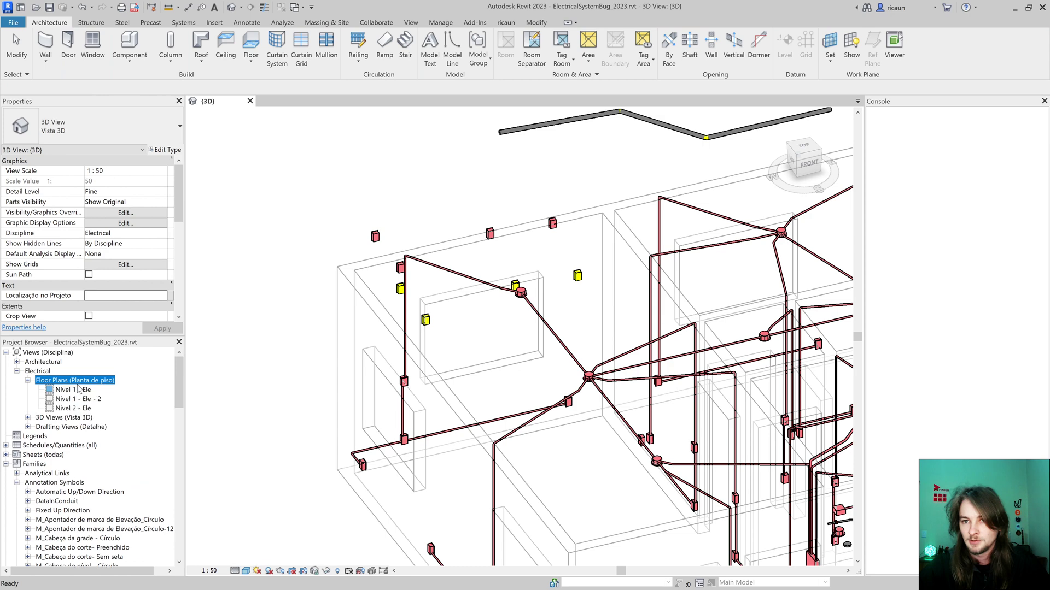
{"action": "left_click", "coordinate": [74, 391]}
Step: Open the Nível 1 - Ele floor plan and zoom in
{"action": "double_click", "coordinate": [73, 389]}
{"action": "scroll", "coordinate": [410, 381], "scroll_direction": "up", "scroll_amount": 5}
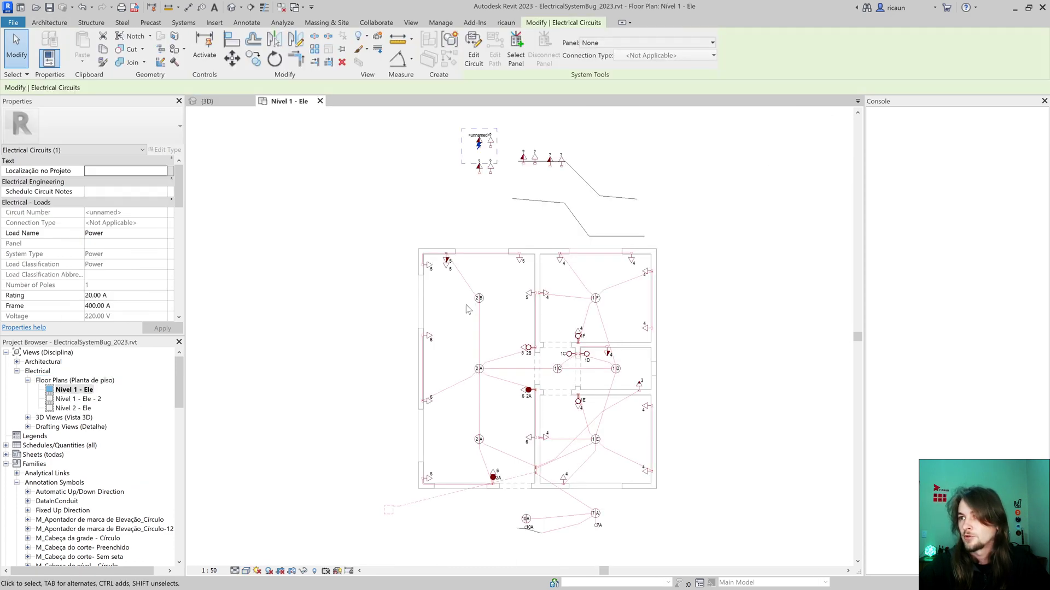
{"action": "scroll", "coordinate": [410, 381], "scroll_direction": "up", "scroll_amount": 3}
{"action": "scroll", "coordinate": [336, 426], "scroll_direction": "up", "scroll_amount": 3}
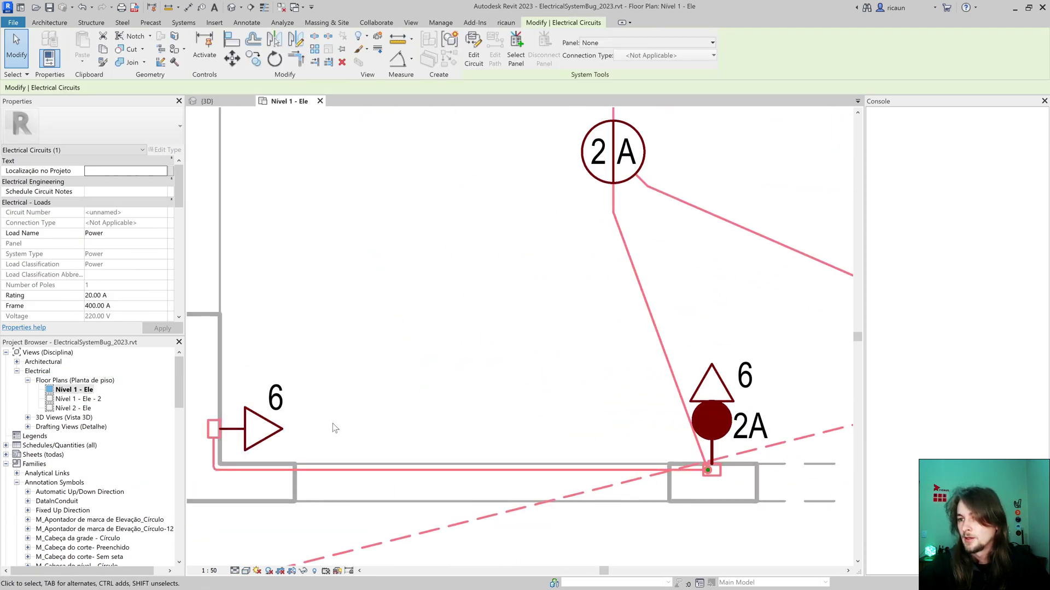
Step: Select the receptacle on circuit 6 and set its connection type to Feed Through Lugs
{"action": "left_click", "coordinate": [335, 426]}
{"action": "left_click", "coordinate": [259, 429]}
{"action": "left_click", "coordinate": [651, 23]}
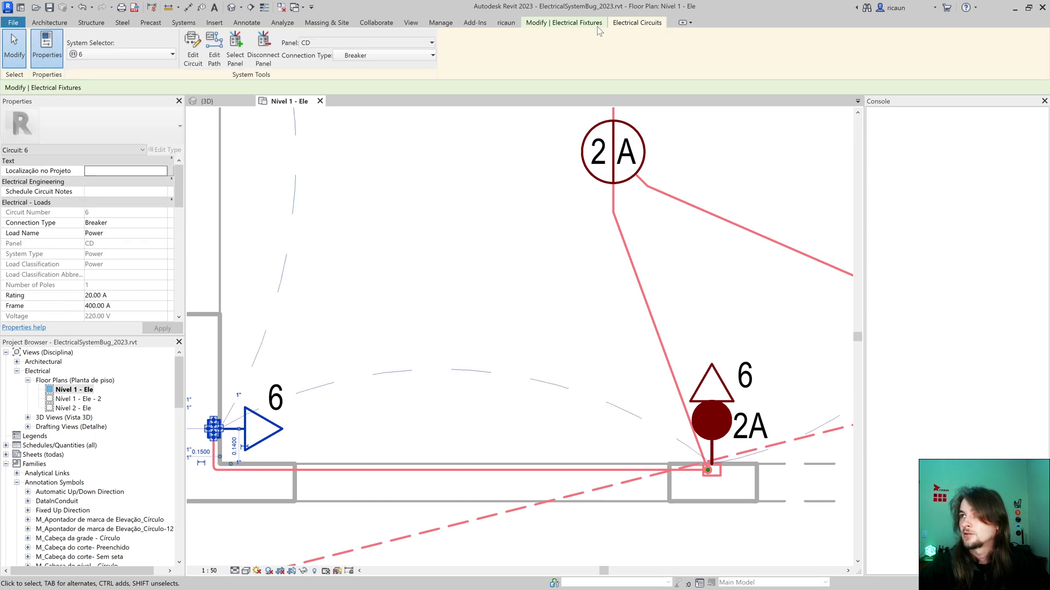
{"action": "left_click", "coordinate": [399, 55]}
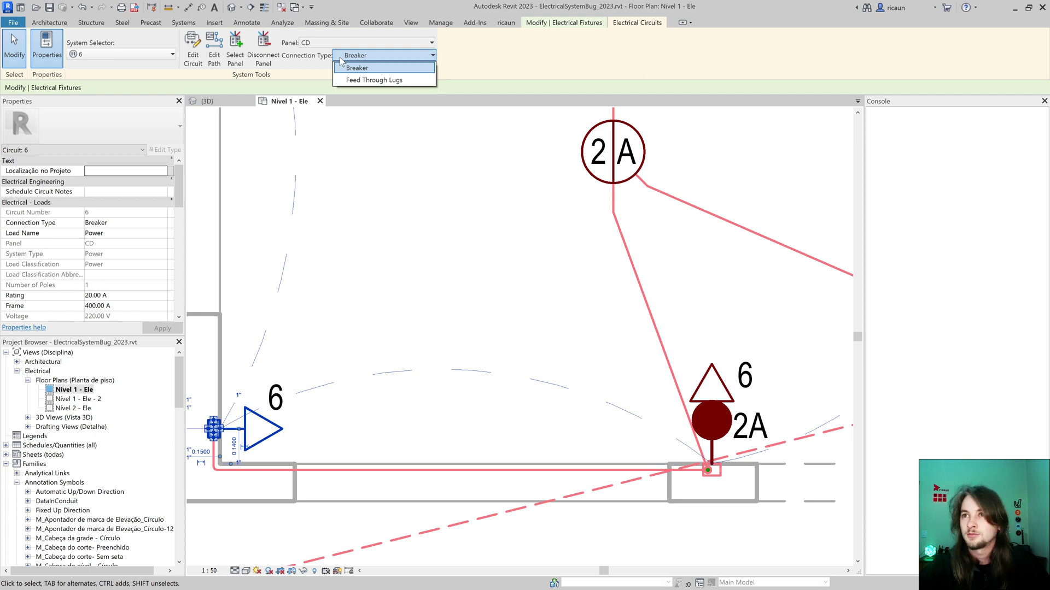
{"action": "left_click", "coordinate": [371, 81]}
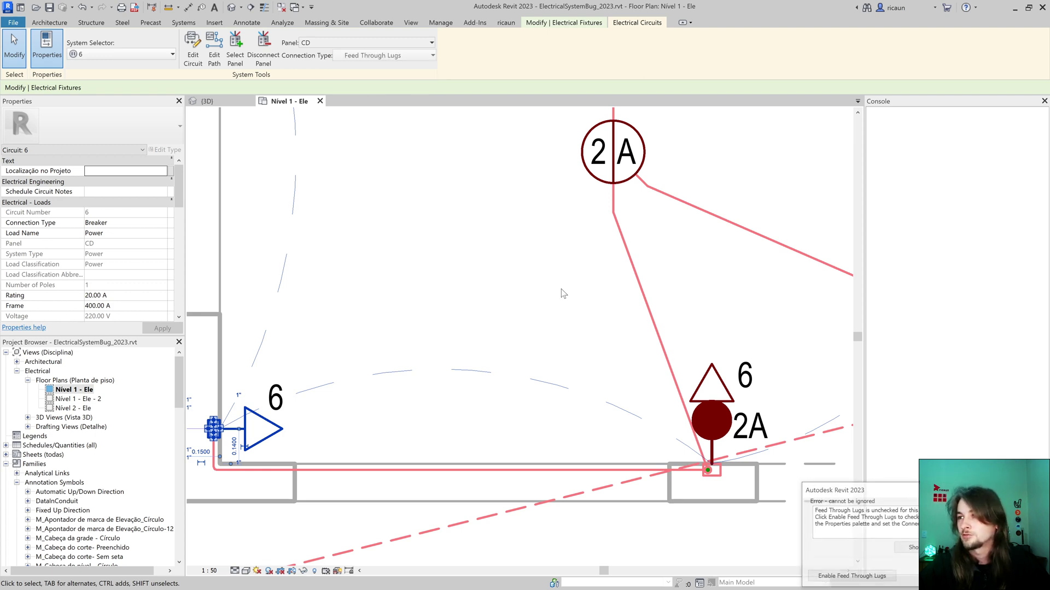
Step: Enable Feed Through Lugs on panel CD and bring the panel into view
{"action": "left_click", "coordinate": [840, 576]}
{"action": "middle_click_drag", "start_coordinate": [440, 254], "coordinate": [291, 286]}
{"action": "scroll", "coordinate": [295, 295], "scroll_direction": "down", "scroll_amount": 3}
{"action": "middle_click_drag", "start_coordinate": [560, 345], "coordinate": [554, 381]}
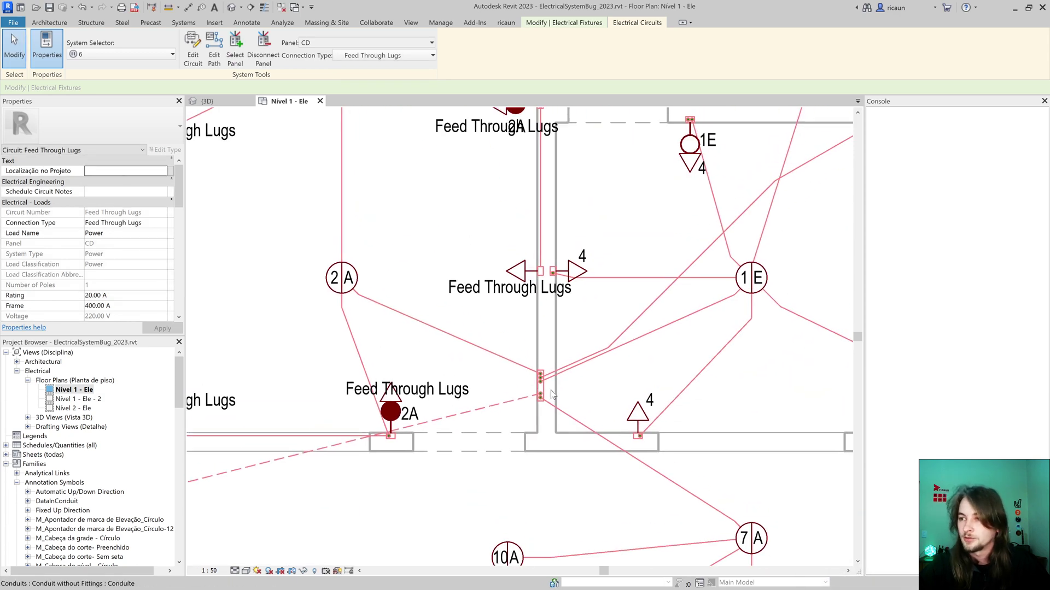
{"action": "scroll", "coordinate": [146, 251], "scroll_direction": "down", "scroll_amount": 10}
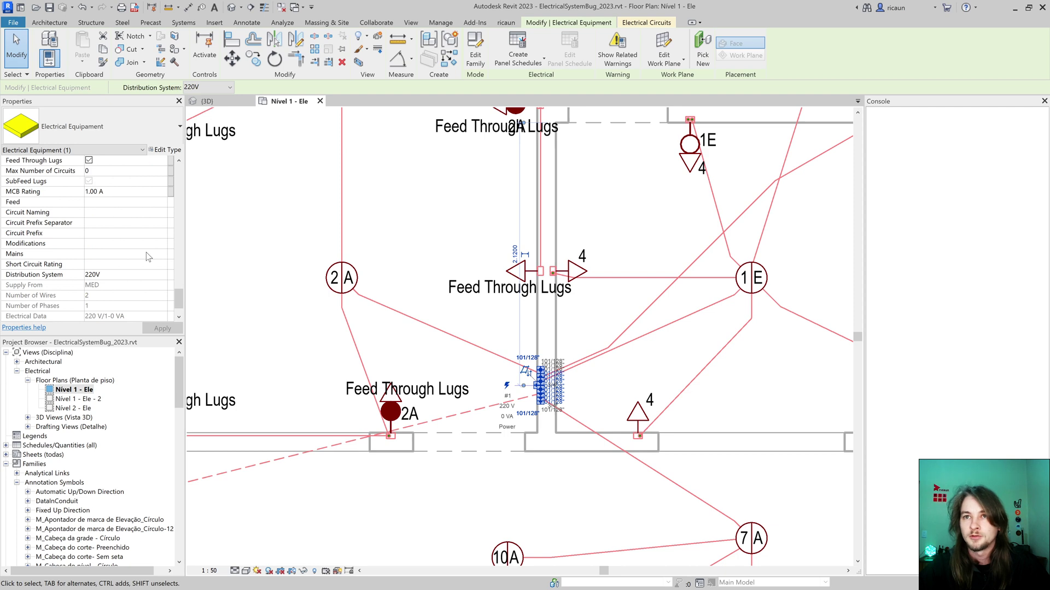
{"action": "scroll", "coordinate": [148, 257], "scroll_direction": "up", "scroll_amount": 2}
Step: Set panel CD's Circuit Naming to Panel Name
{"action": "left_click", "coordinate": [157, 261]}
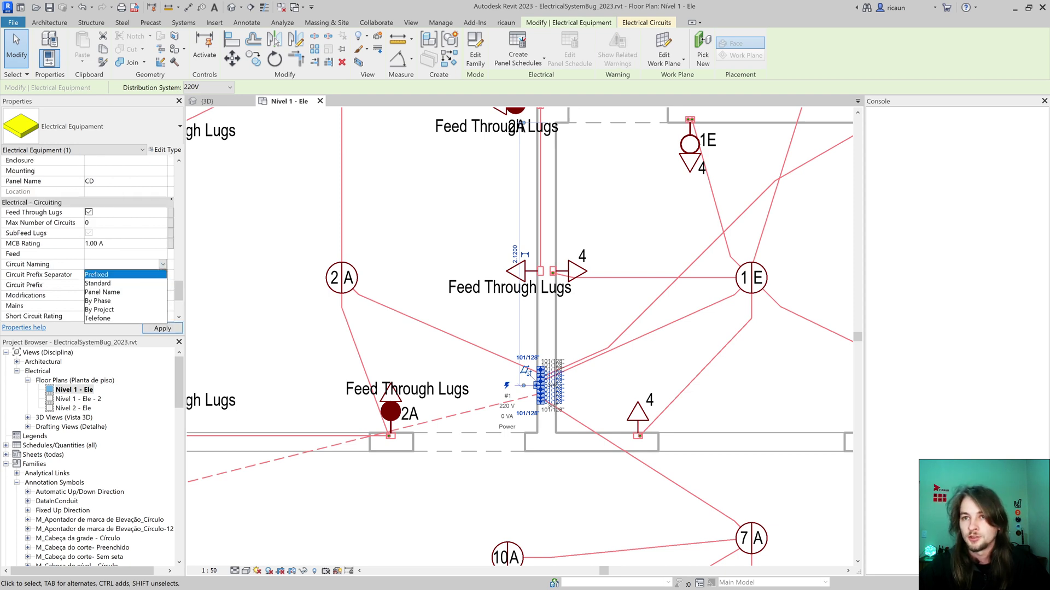
{"action": "left_click", "coordinate": [104, 293]}
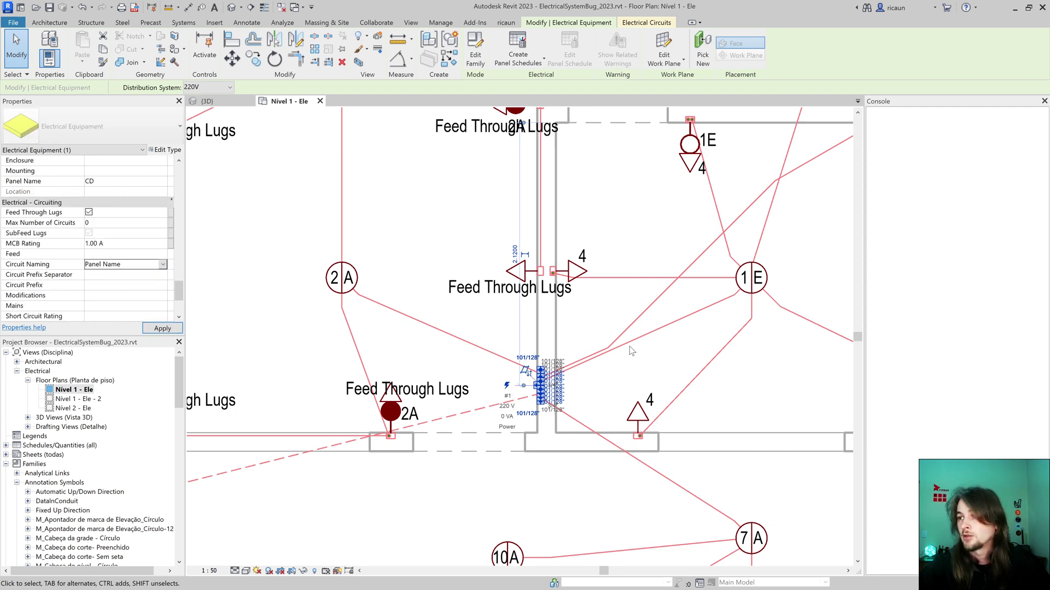
{"action": "scroll", "coordinate": [590, 340], "scroll_direction": "left", "scroll_amount": 3, "text": "shift"}
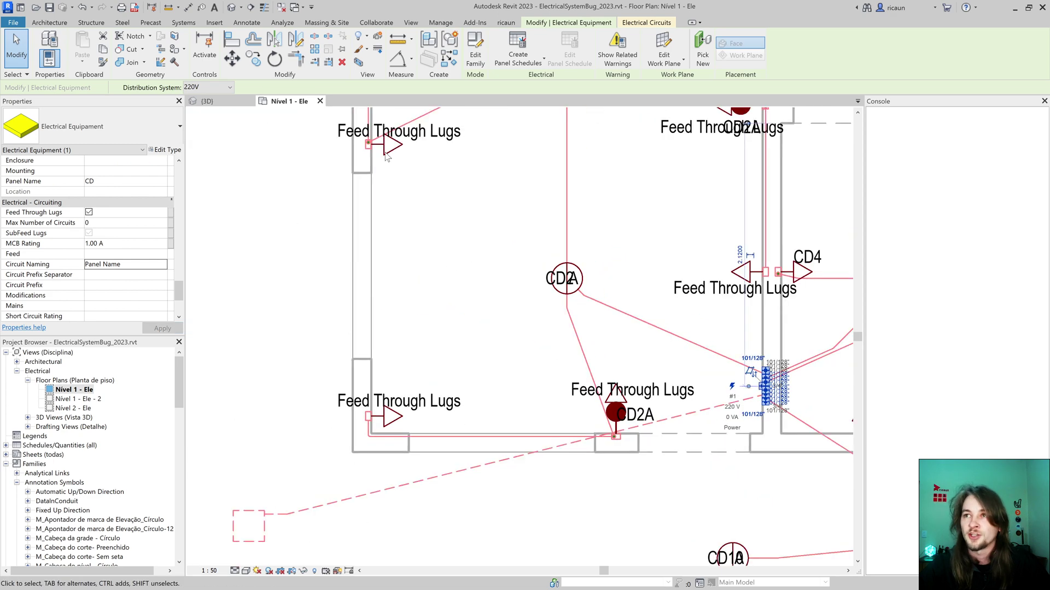